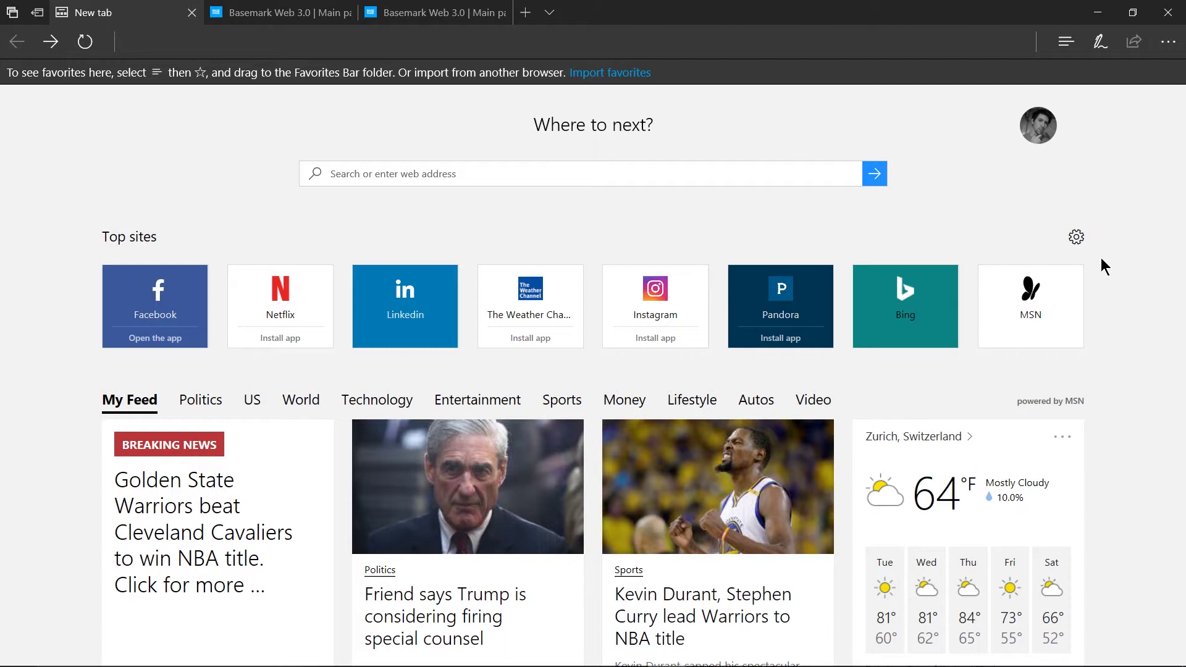
- Open the new tab page's context menu with Select all, Print, Inspect element and View source
{"action": "right_click", "coordinate": [587, 232]}
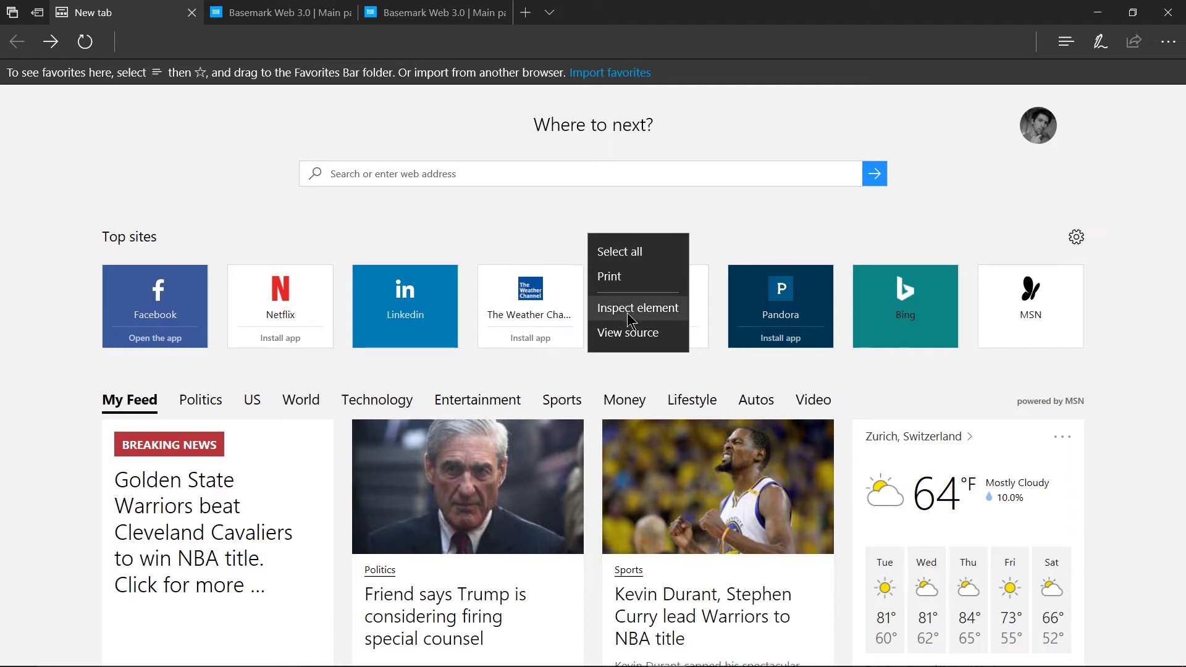
- Dismiss the context menu, then browse the Hub's Reading list, Books and Downloads before closing it
{"action": "left_click", "coordinate": [741, 233]}
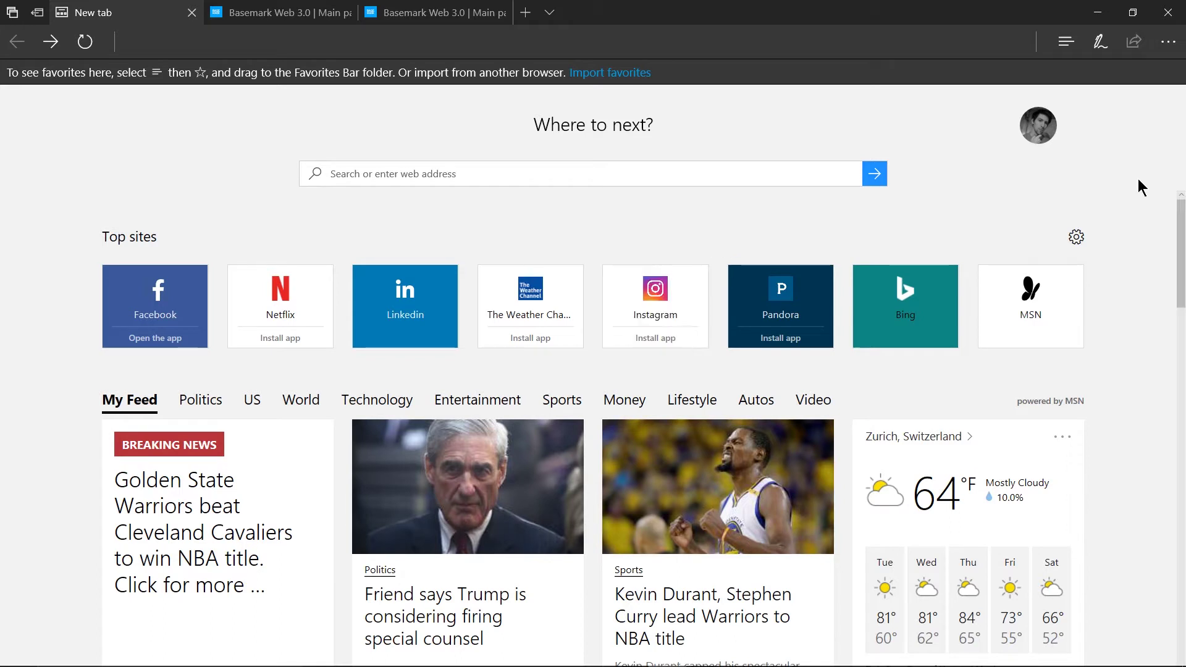
{"action": "left_click", "coordinate": [1168, 41]}
{"action": "left_click", "coordinate": [975, 51]}
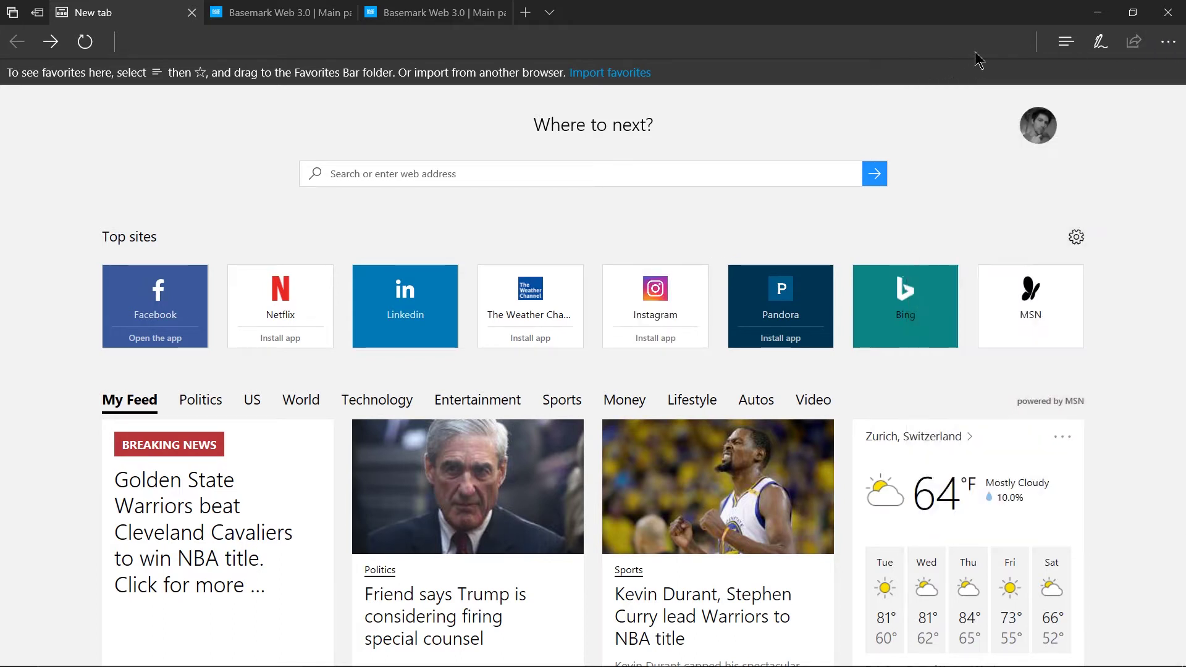
{"action": "left_click", "coordinate": [1066, 41]}
{"action": "left_click", "coordinate": [966, 110]}
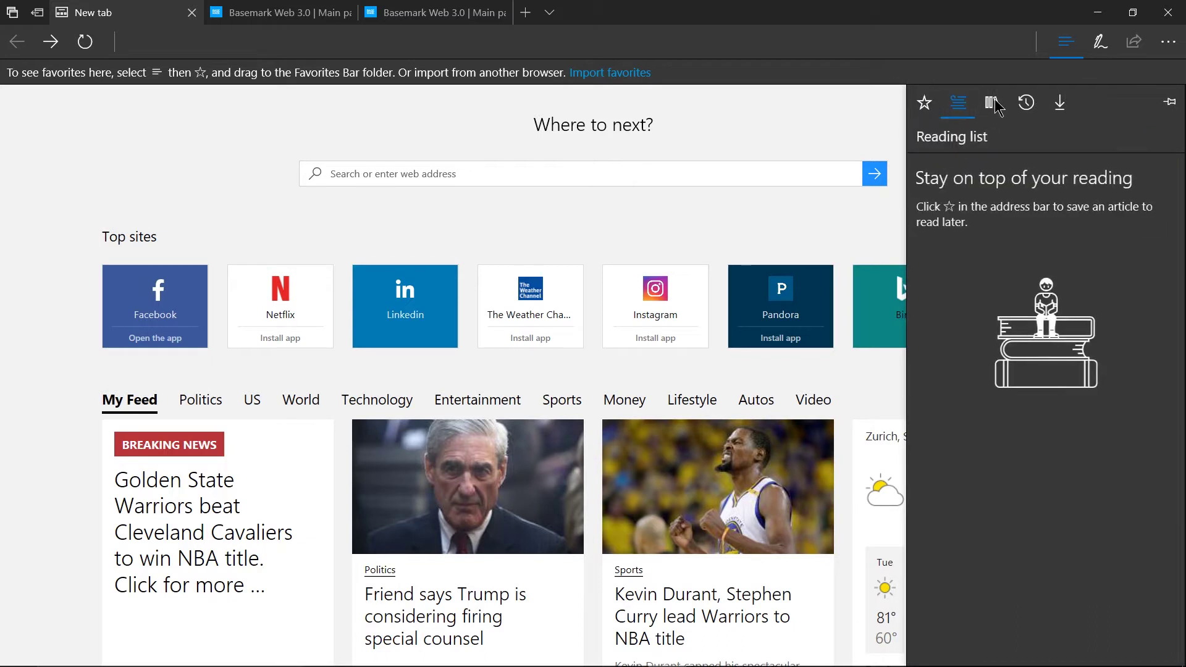
{"action": "left_click", "coordinate": [994, 105]}
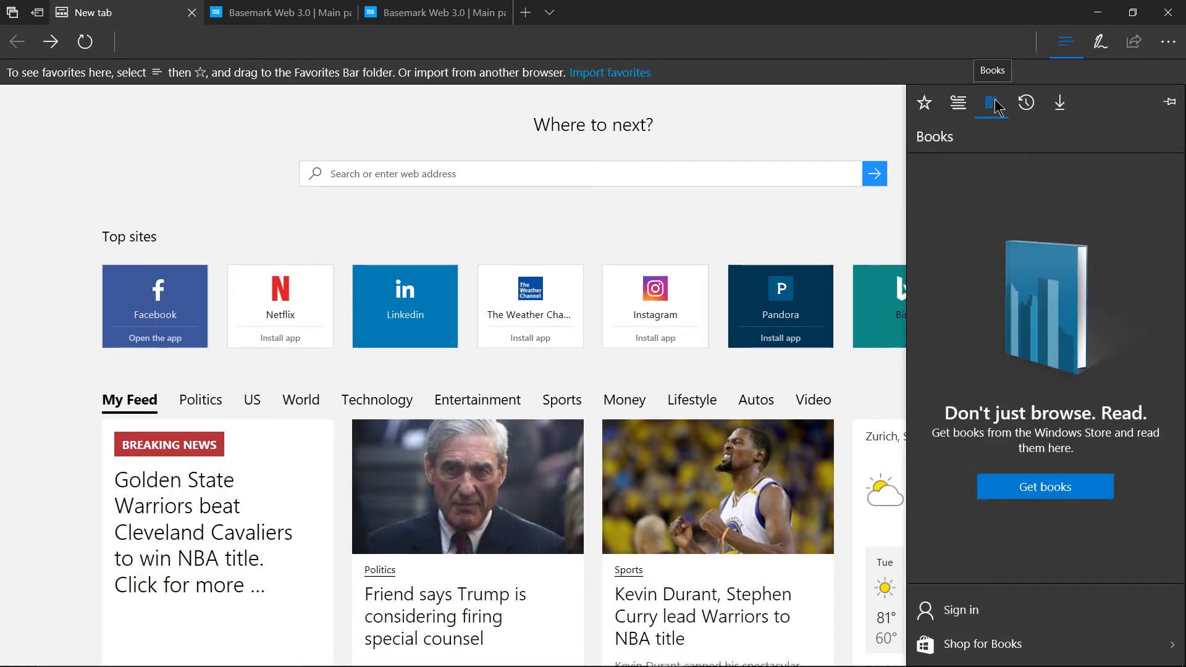
{"action": "left_click", "coordinate": [1061, 105]}
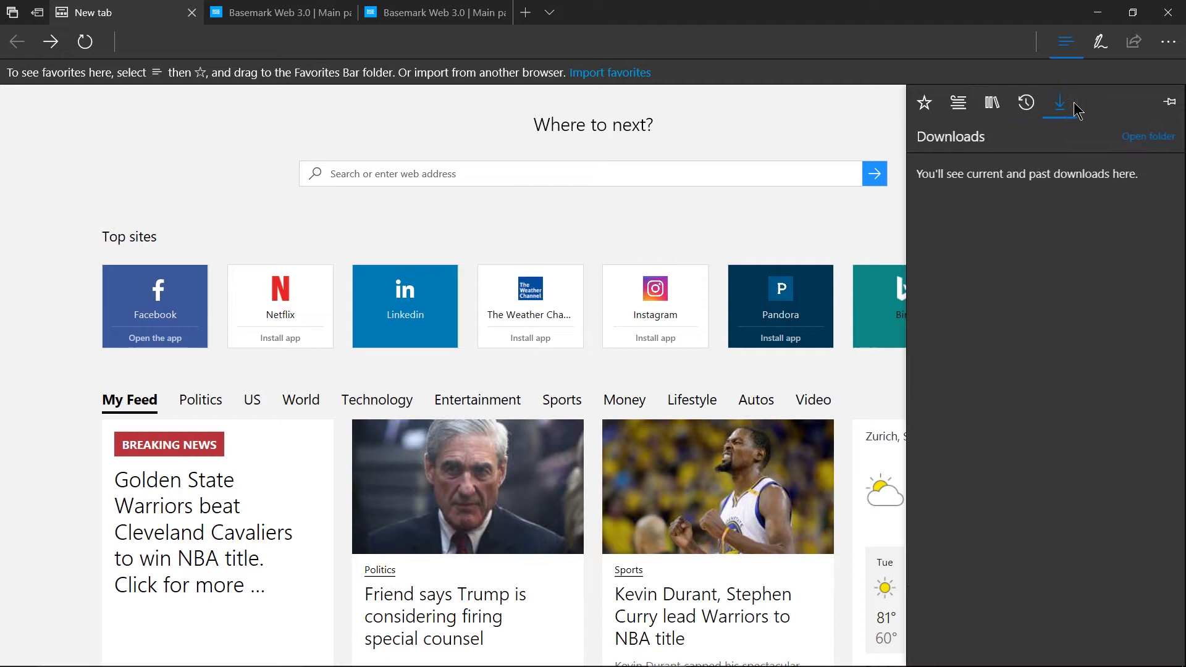
{"action": "left_click", "coordinate": [842, 95]}
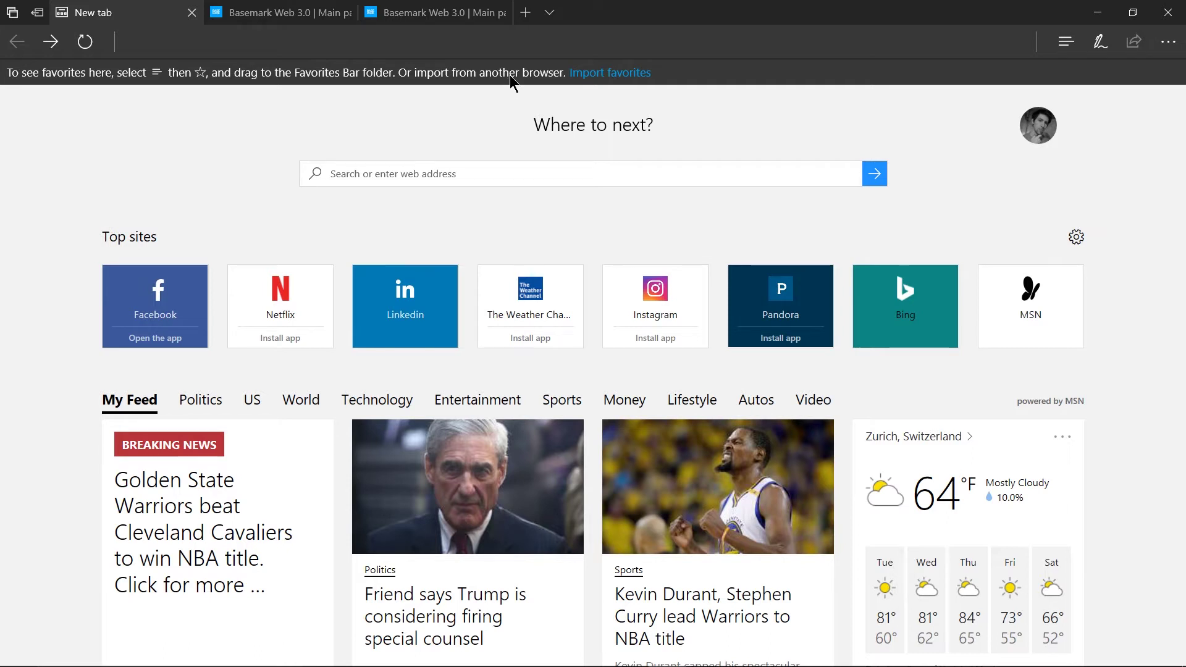
{"action": "left_click", "coordinate": [39, 20]}
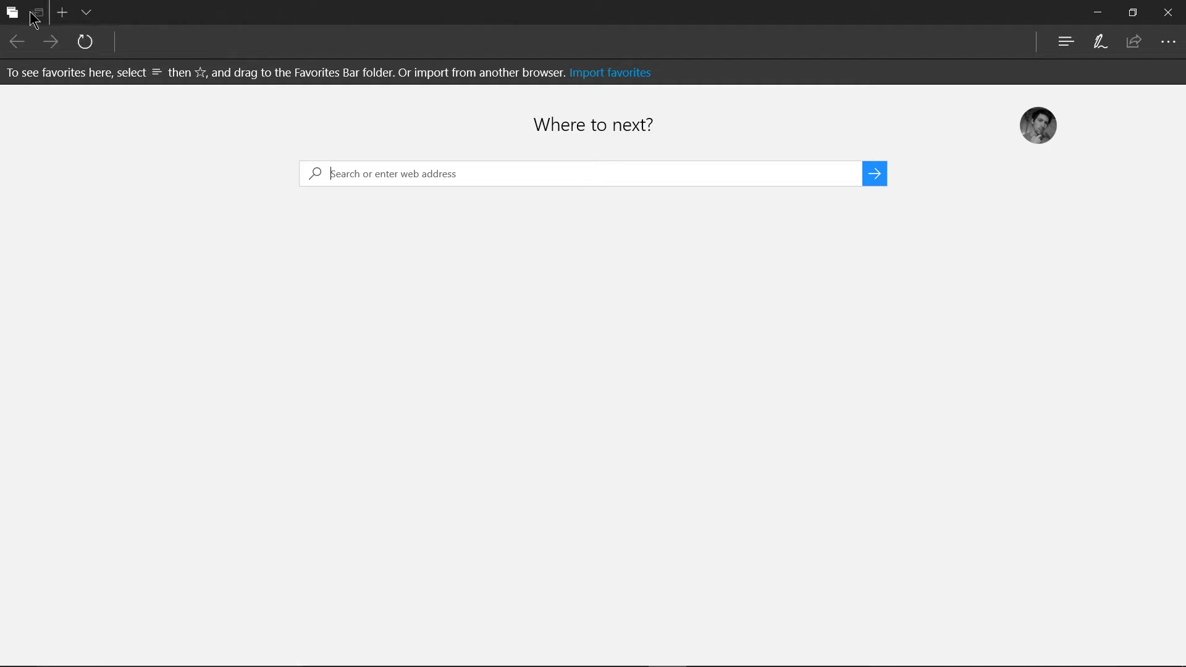
{"action": "left_click", "coordinate": [19, 12]}
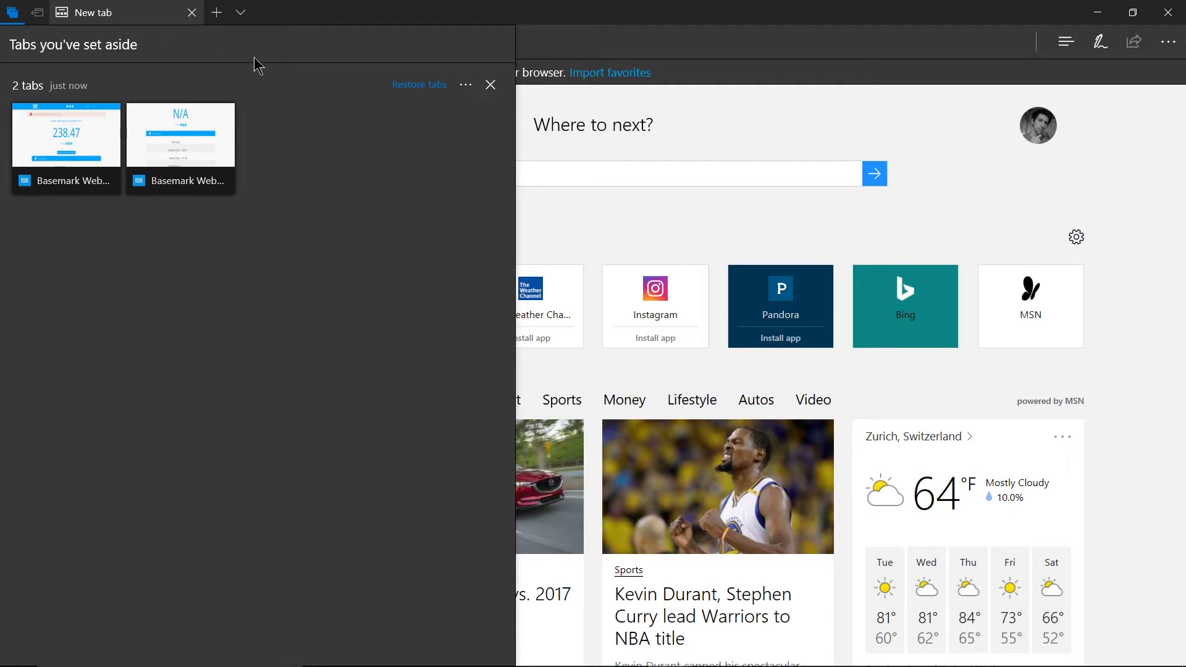
{"action": "left_click", "coordinate": [407, 85]}
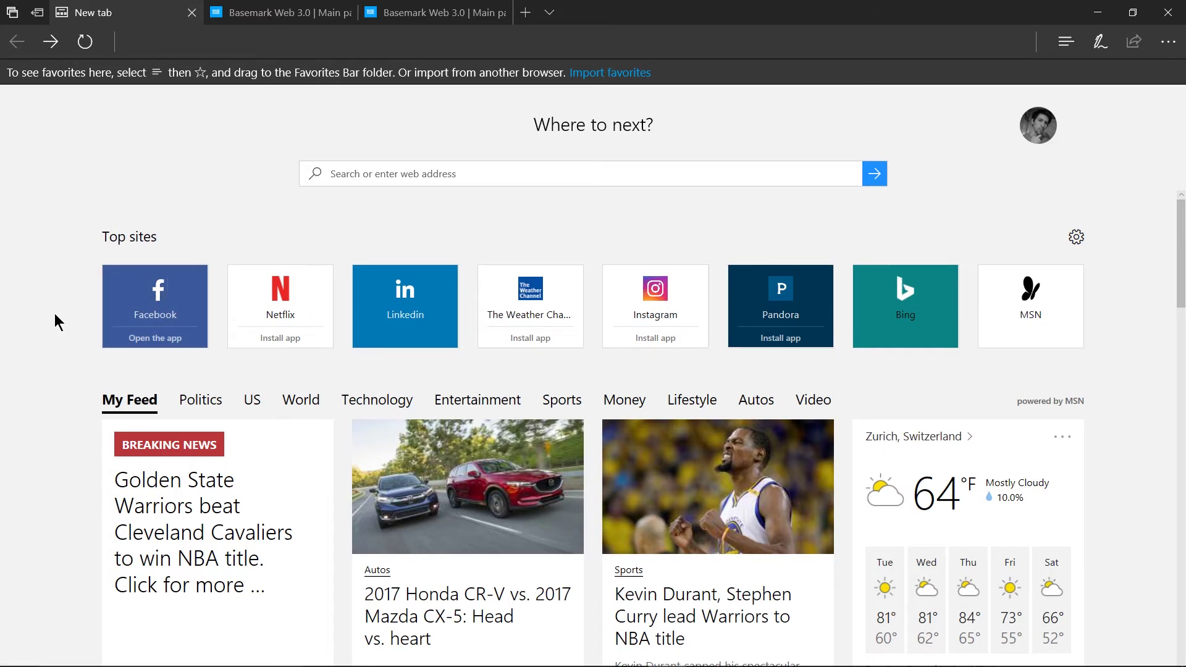
{"action": "scroll", "coordinate": [55, 314], "scroll_direction": "down", "scroll_amount": 3}
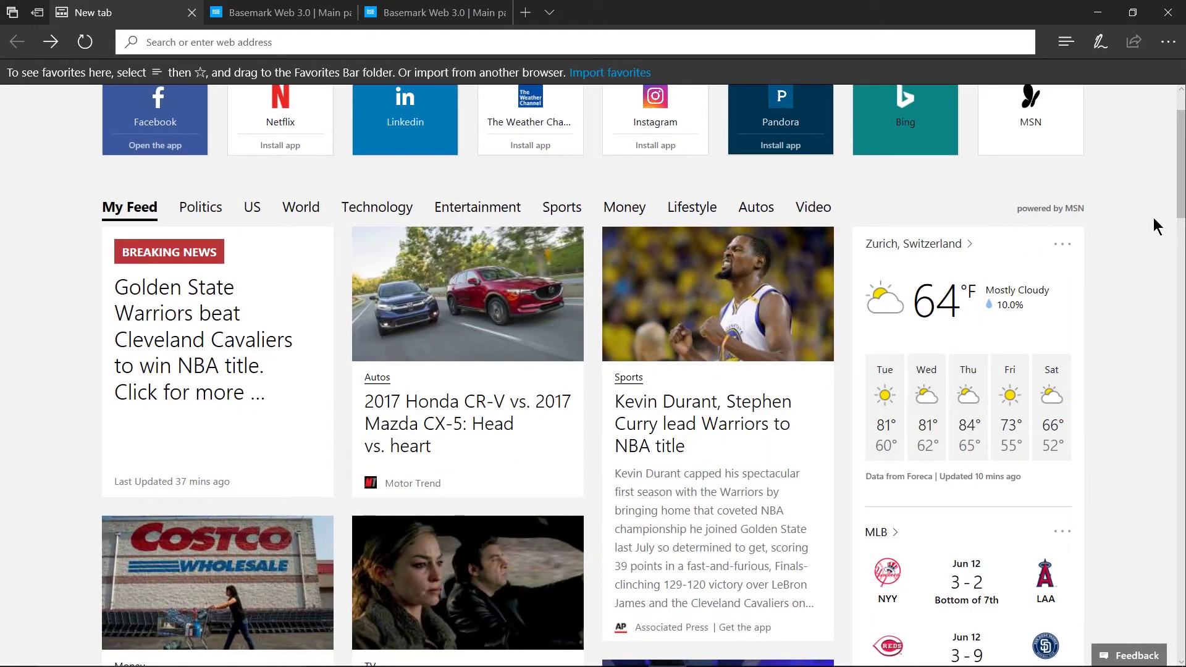
{"action": "scroll", "coordinate": [1175, 487], "scroll_direction": "down", "scroll_amount": 2}
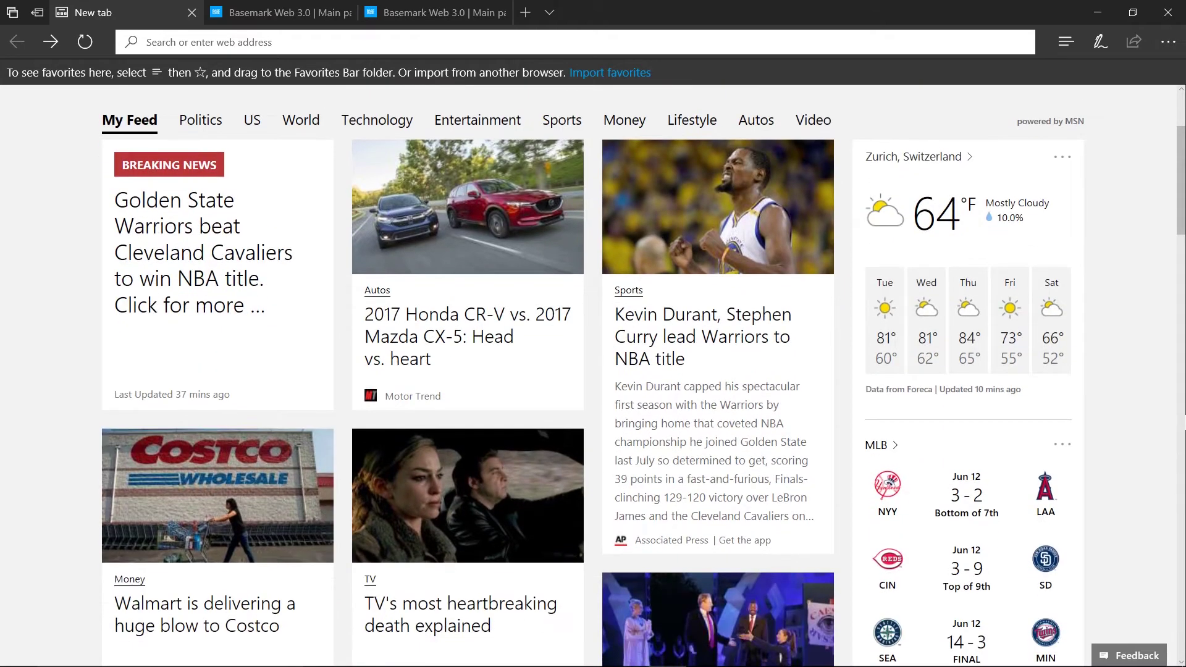
{"action": "scroll", "coordinate": [1119, 383], "scroll_direction": "down", "scroll_amount": 3}
{"action": "scroll", "coordinate": [1096, 349], "scroll_direction": "down", "scroll_amount": 7}
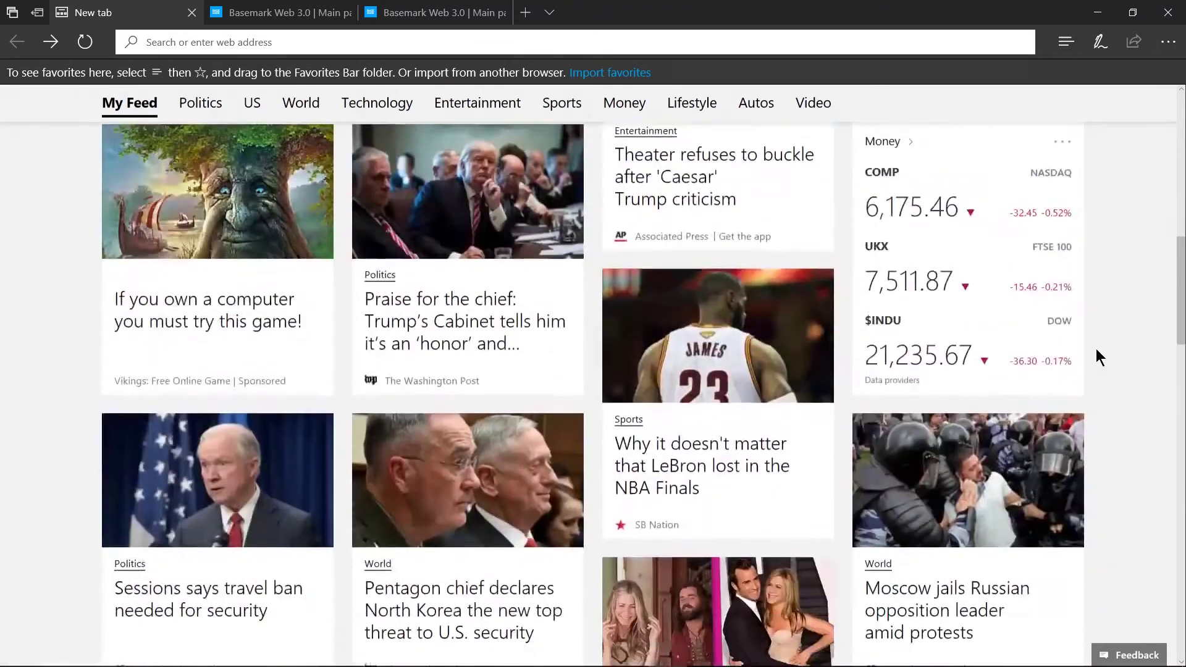
{"action": "scroll", "coordinate": [1060, 353], "scroll_direction": "down", "scroll_amount": 20}
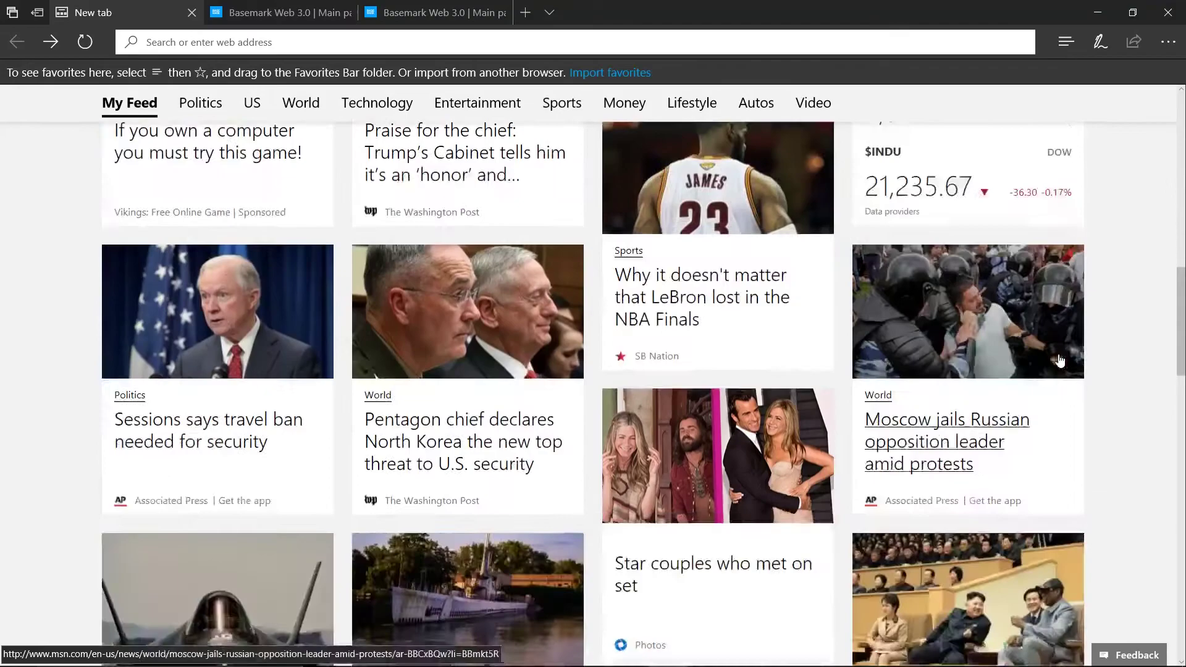
{"action": "scroll", "coordinate": [1176, 548], "scroll_direction": "down", "scroll_amount": 14}
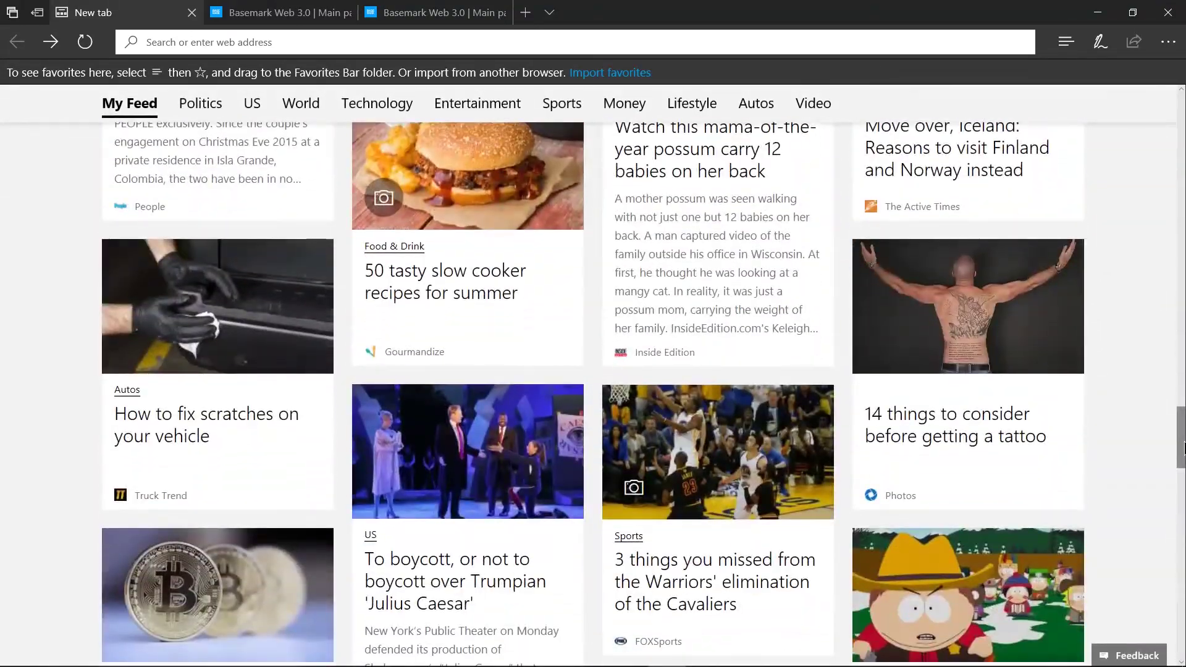
{"action": "left_click_drag", "start_coordinate": [1182, 448], "coordinate": [1178, 163]}
{"action": "scroll", "coordinate": [1159, 162], "scroll_direction": "up", "scroll_amount": 3}
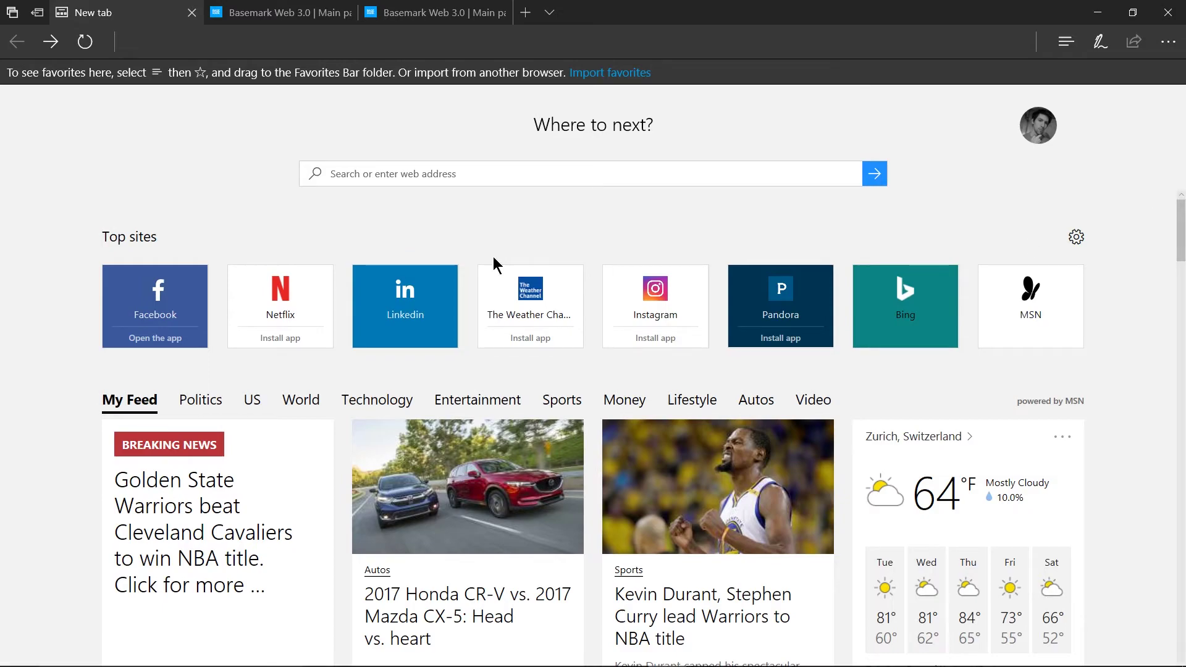
{"action": "scroll", "coordinate": [491, 257], "scroll_direction": "down", "scroll_amount": 5}
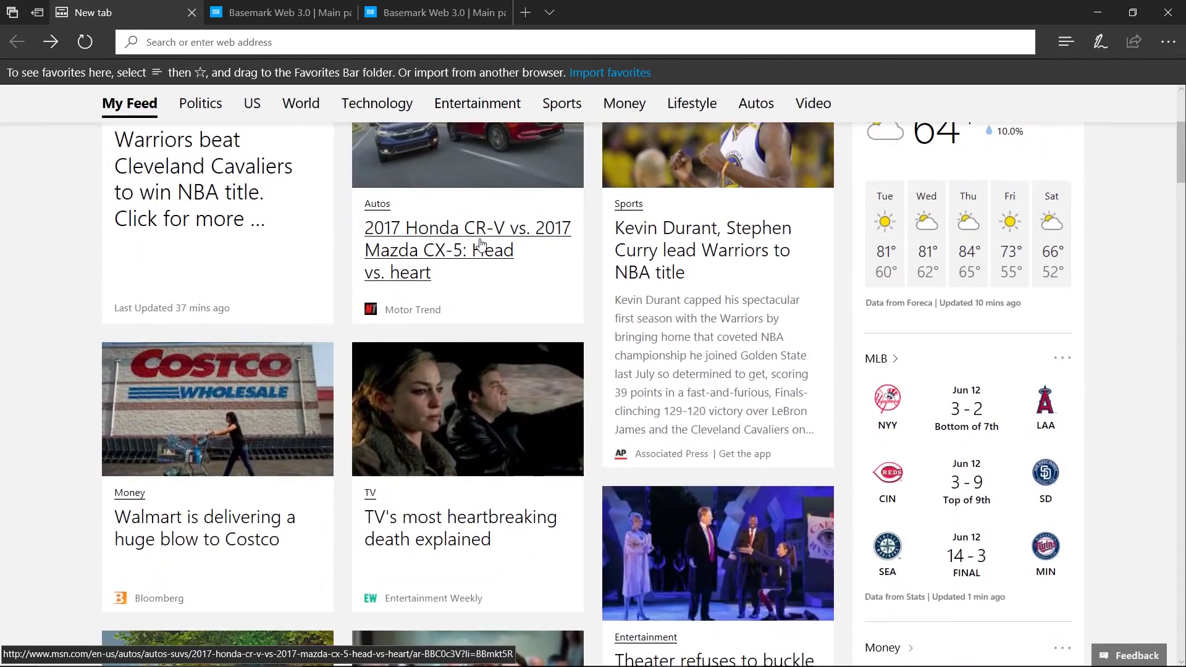
{"action": "scroll", "coordinate": [481, 242], "scroll_direction": "down", "scroll_amount": 3}
{"action": "scroll", "coordinate": [481, 244], "scroll_direction": "up", "scroll_amount": 8}
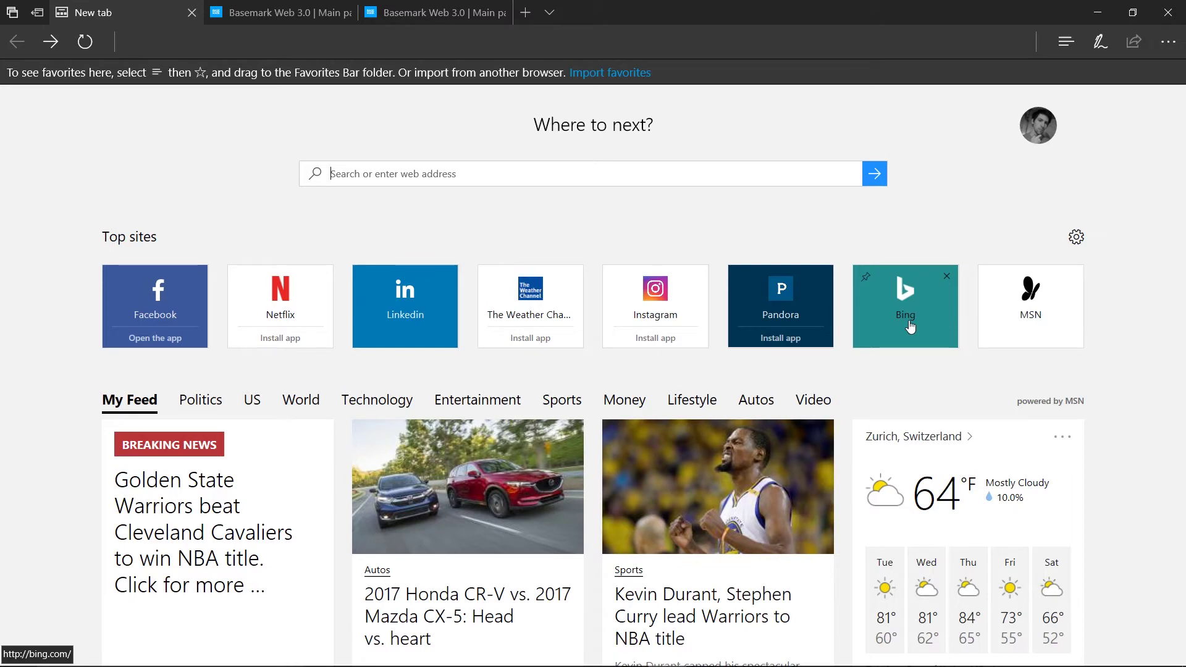
- Search 'test' on DuckDuckGo, then confirm DuckDuckGo as the address-bar search engine in advanced settings
{"action": "type", "text": "ts"}
{"action": "key", "text": "Return"}
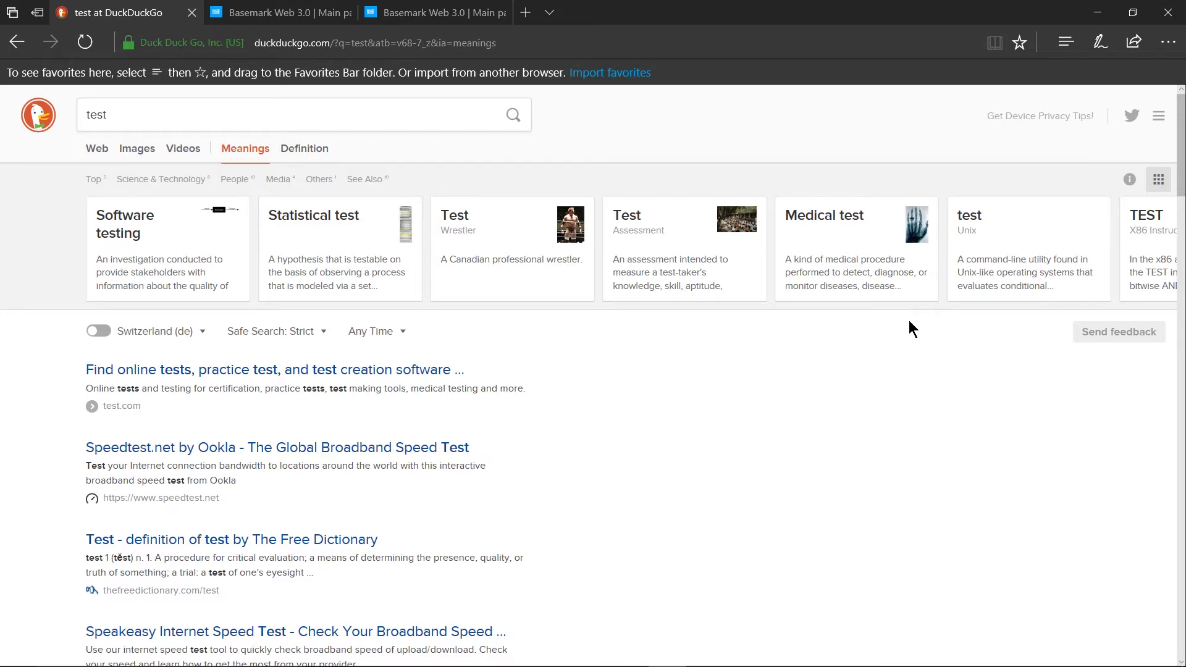
{"action": "left_click", "coordinate": [1168, 41]}
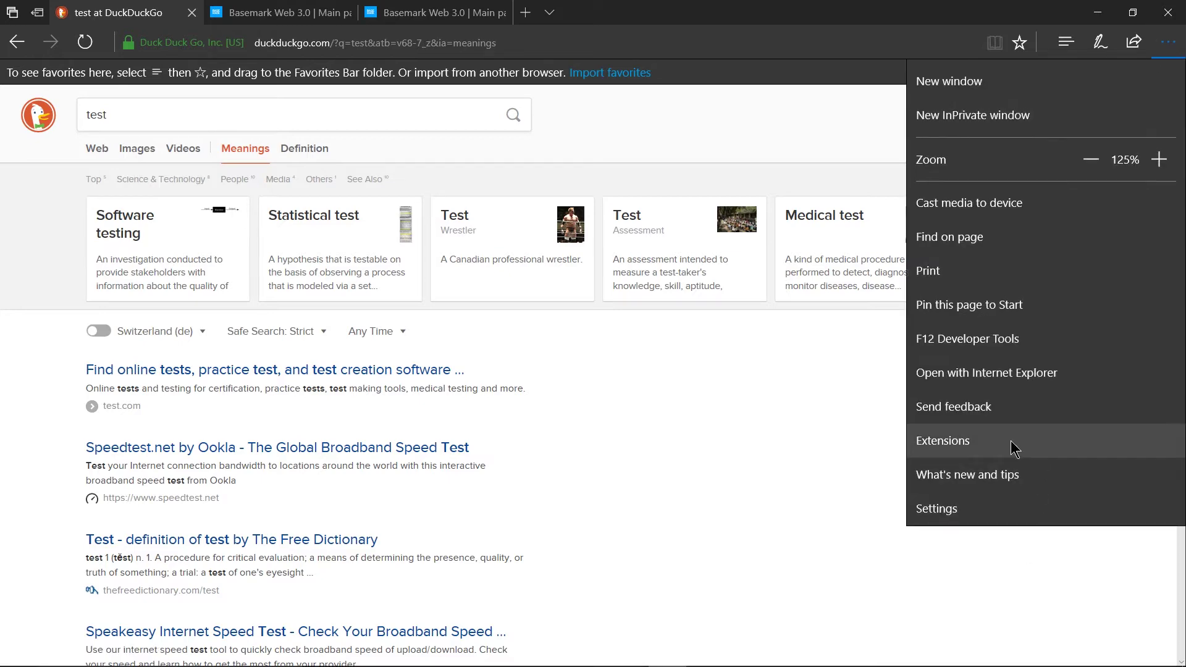
{"action": "left_click", "coordinate": [1006, 511]}
{"action": "scroll", "coordinate": [1002, 491], "scroll_direction": "down", "scroll_amount": 10}
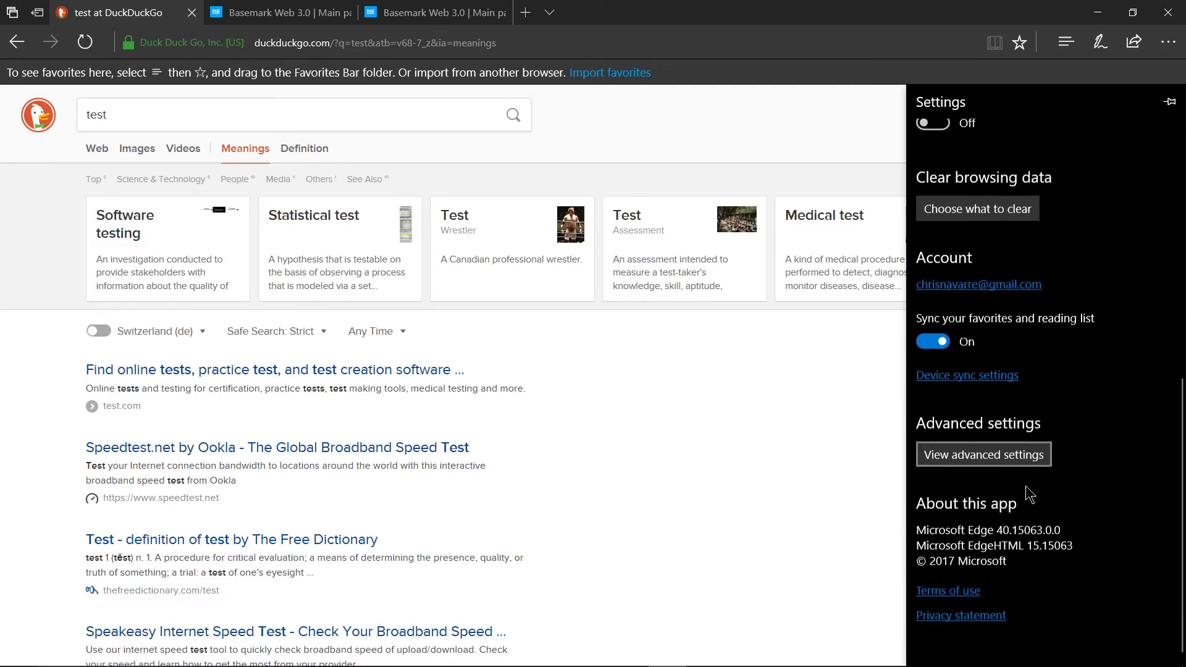
{"action": "left_click", "coordinate": [1002, 452]}
{"action": "scroll", "coordinate": [1095, 457], "scroll_direction": "down", "scroll_amount": 5}
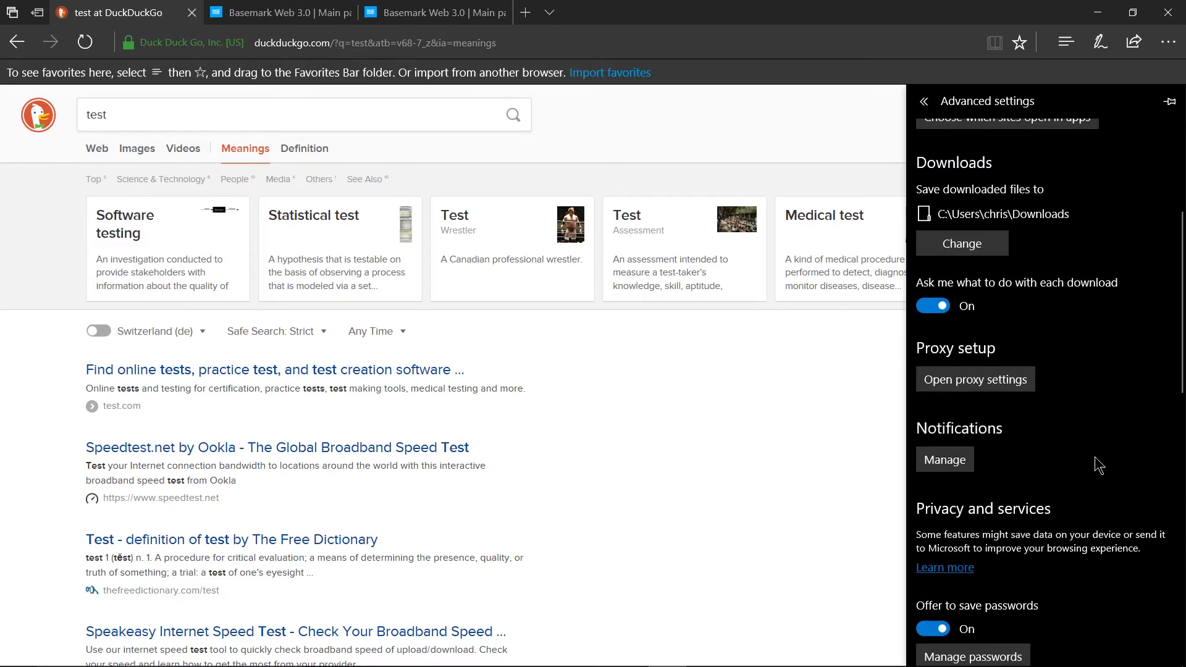
{"action": "scroll", "coordinate": [1094, 457], "scroll_direction": "down", "scroll_amount": 3}
{"action": "scroll", "coordinate": [1094, 457], "scroll_direction": "up", "scroll_amount": 6}
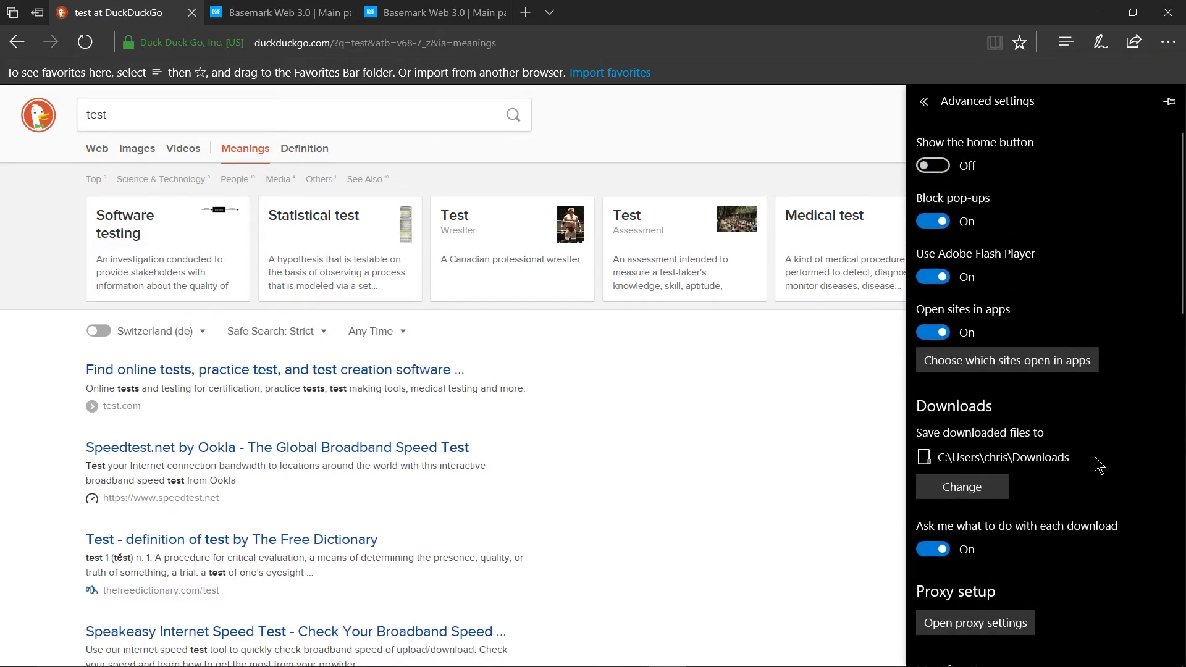
{"action": "scroll", "coordinate": [1094, 458], "scroll_direction": "down", "scroll_amount": 10}
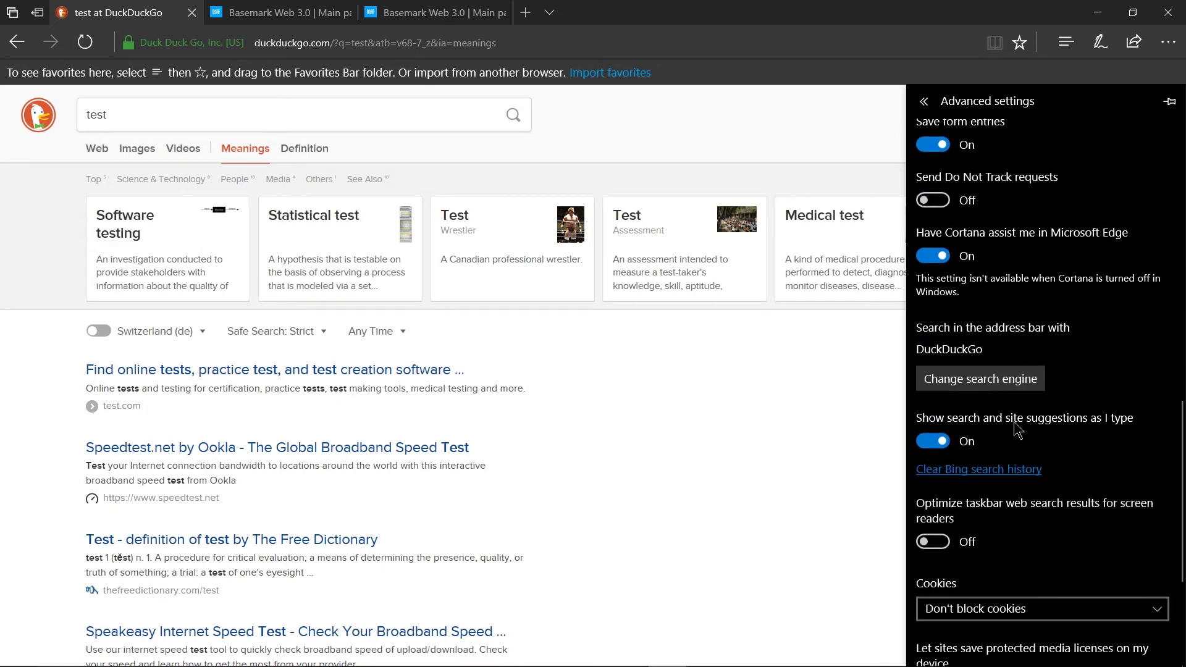
{"action": "left_click", "coordinate": [831, 434]}
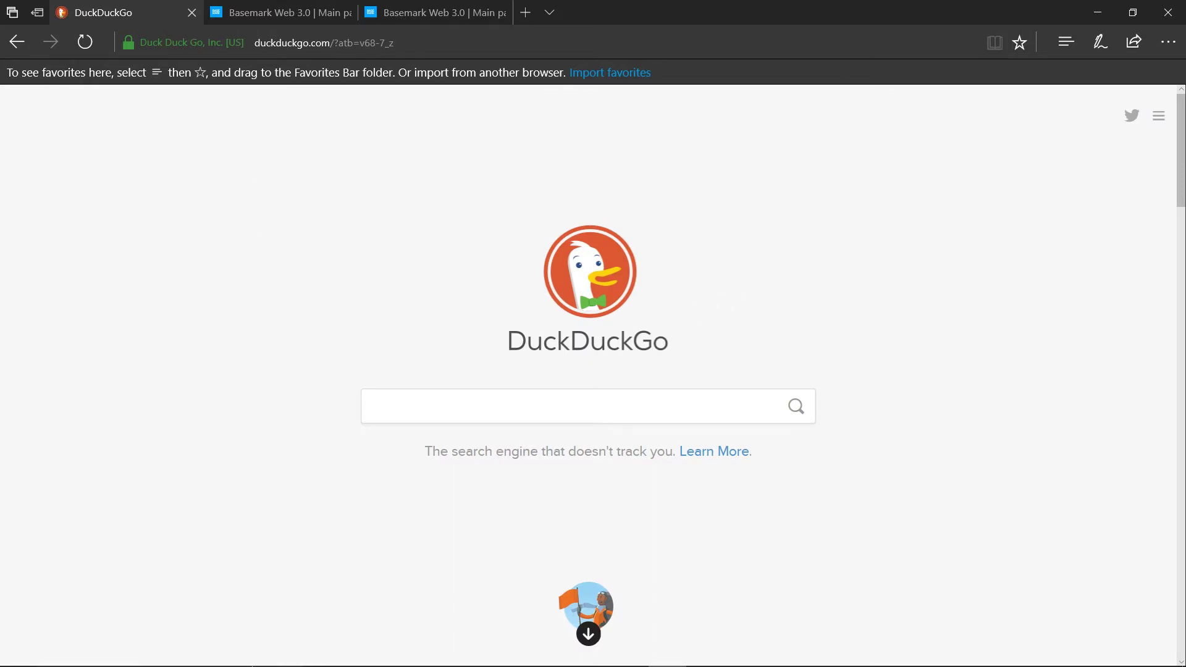
- Ask Cortana about the Learn More link, scroll through its results, then close the Cortana pane
{"action": "mouse_move", "coordinate": [254, 648]}
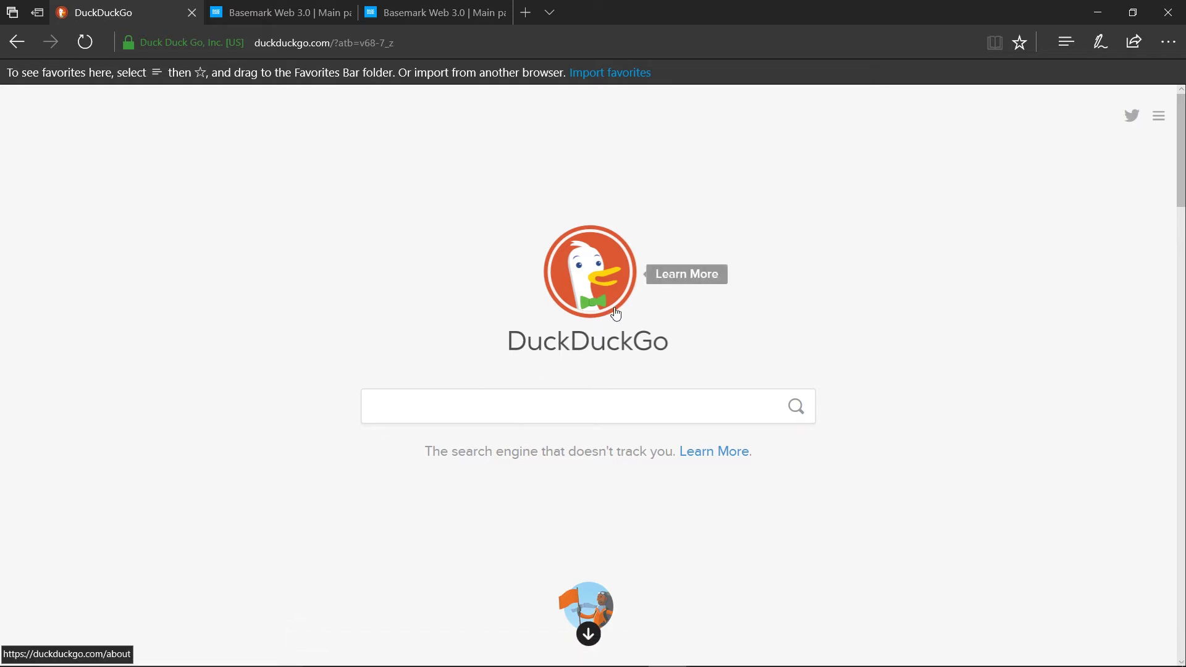
{"action": "right_click", "coordinate": [613, 279]}
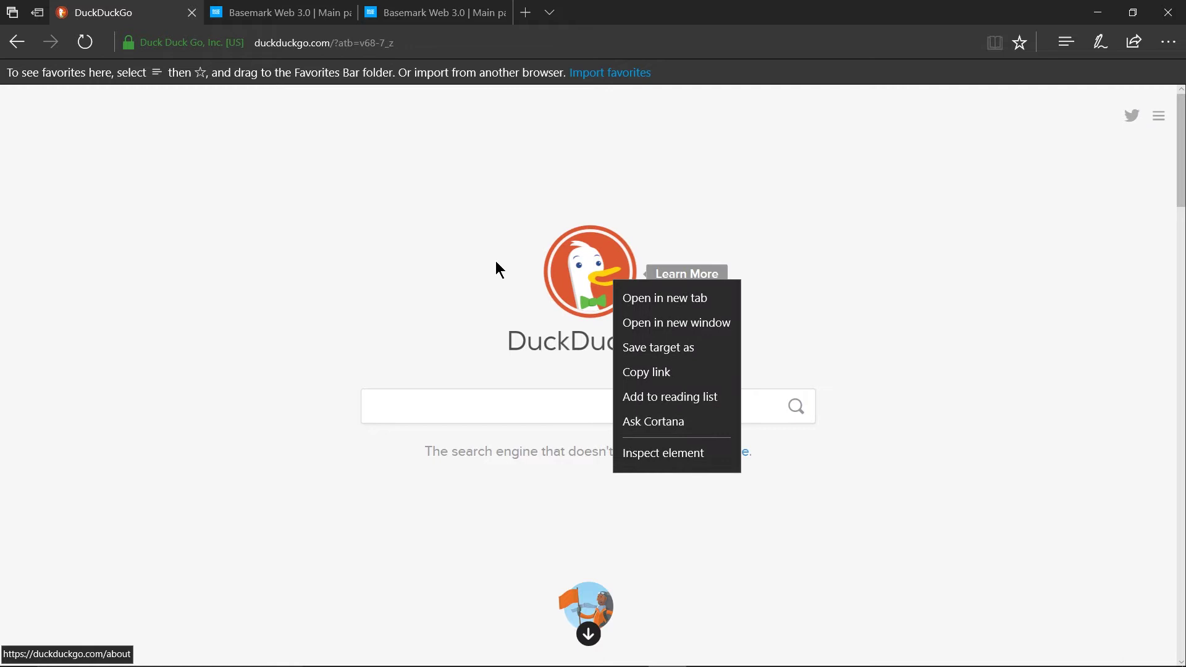
{"action": "left_click", "coordinate": [667, 425]}
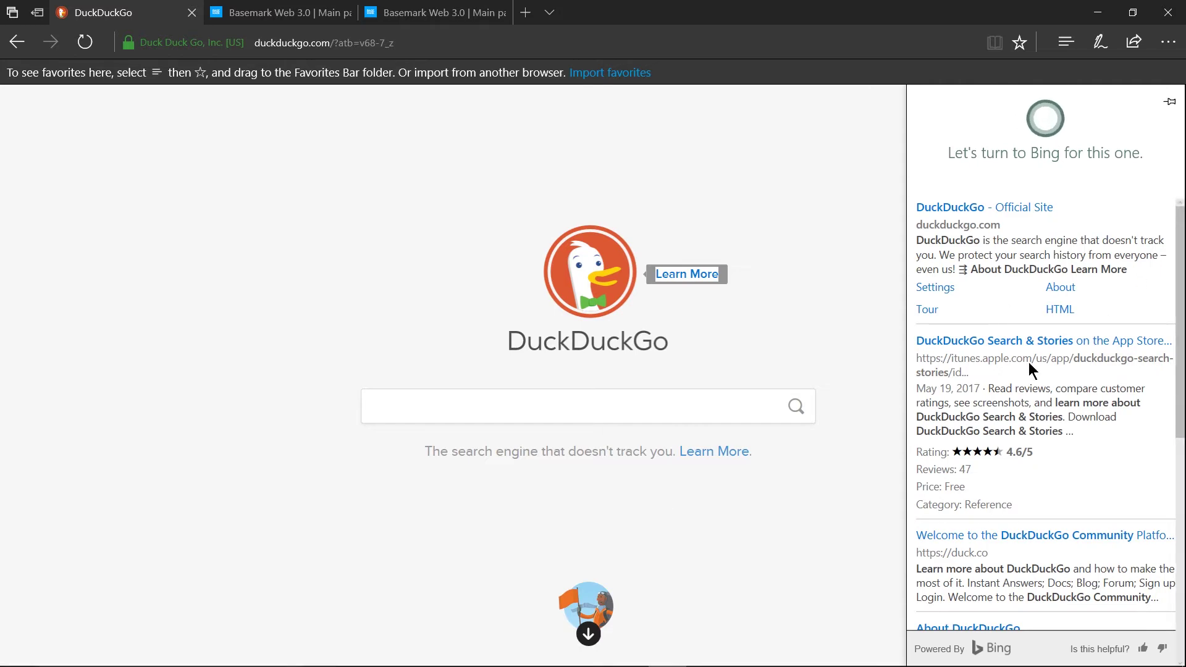
{"action": "scroll", "coordinate": [1058, 278], "scroll_direction": "down", "scroll_amount": 1}
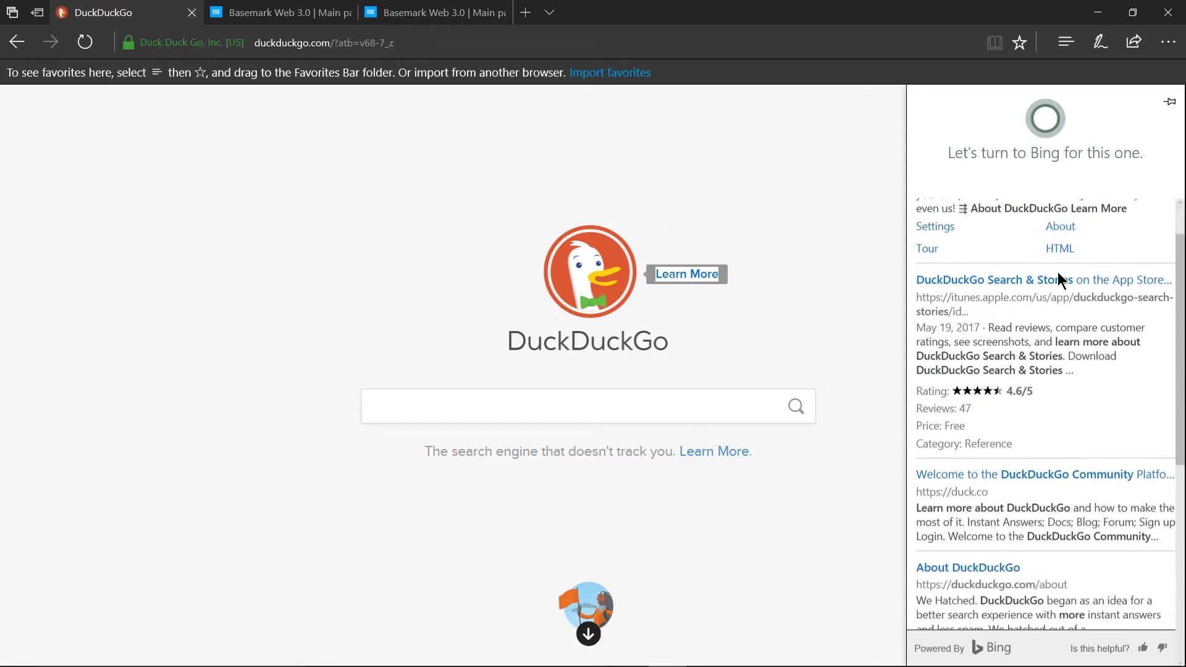
{"action": "scroll", "coordinate": [1057, 273], "scroll_direction": "down", "scroll_amount": 5}
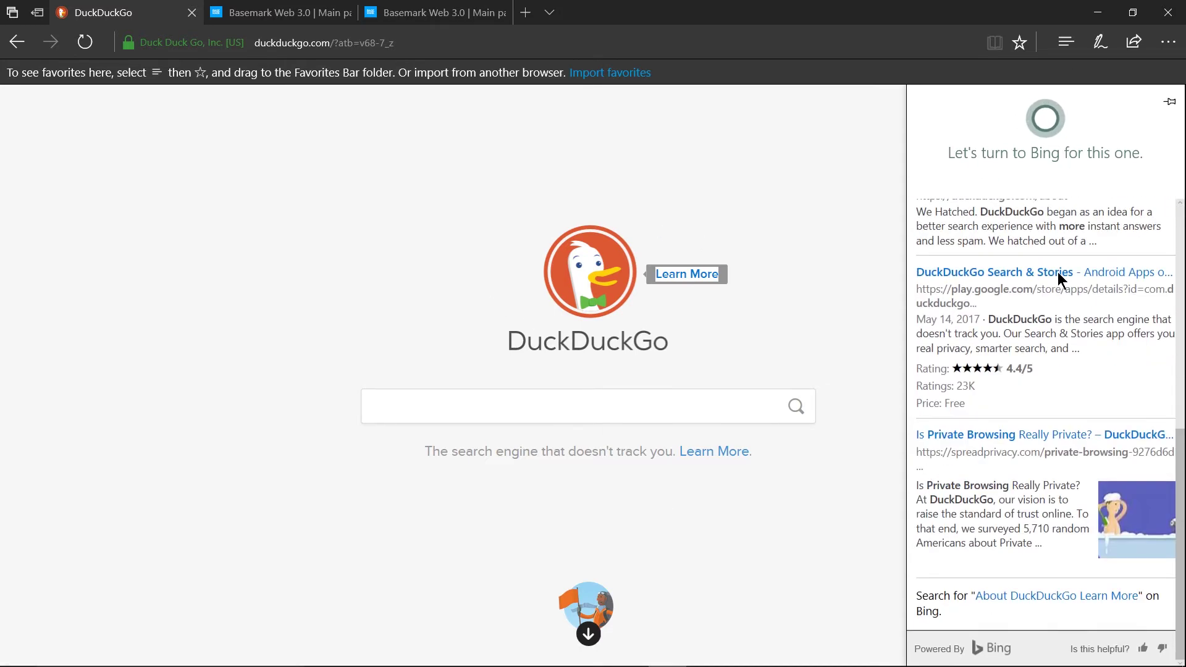
{"action": "scroll", "coordinate": [1057, 272], "scroll_direction": "up", "scroll_amount": 6}
{"action": "left_click", "coordinate": [823, 340]}
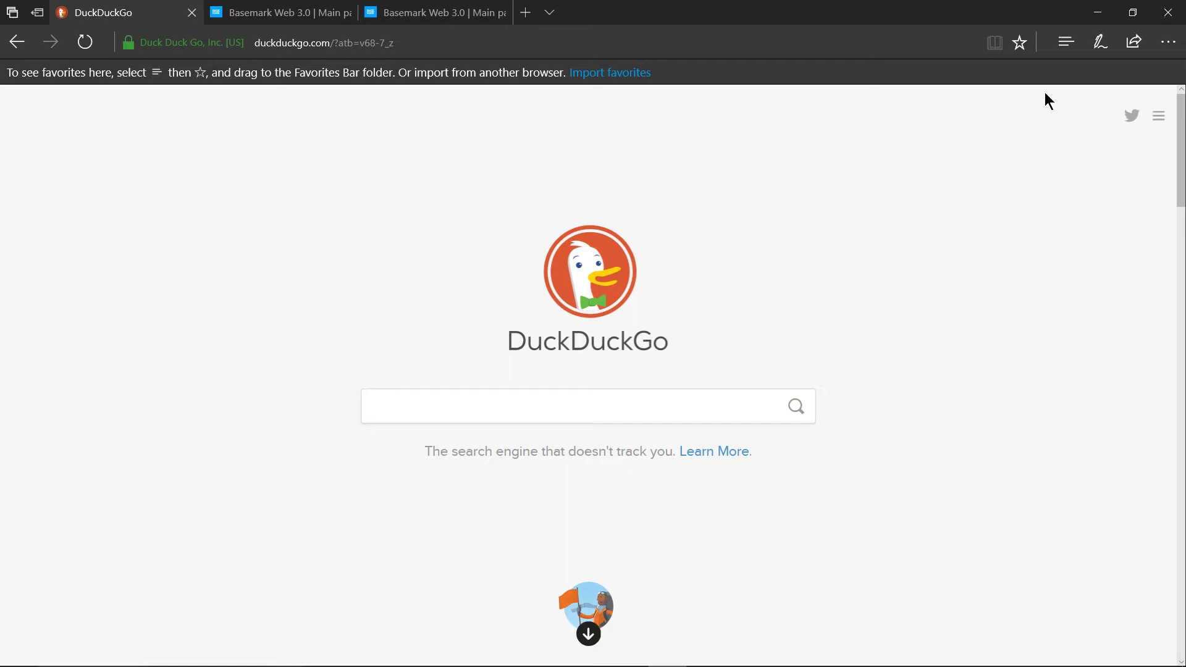
{"action": "left_click", "coordinate": [1060, 44]}
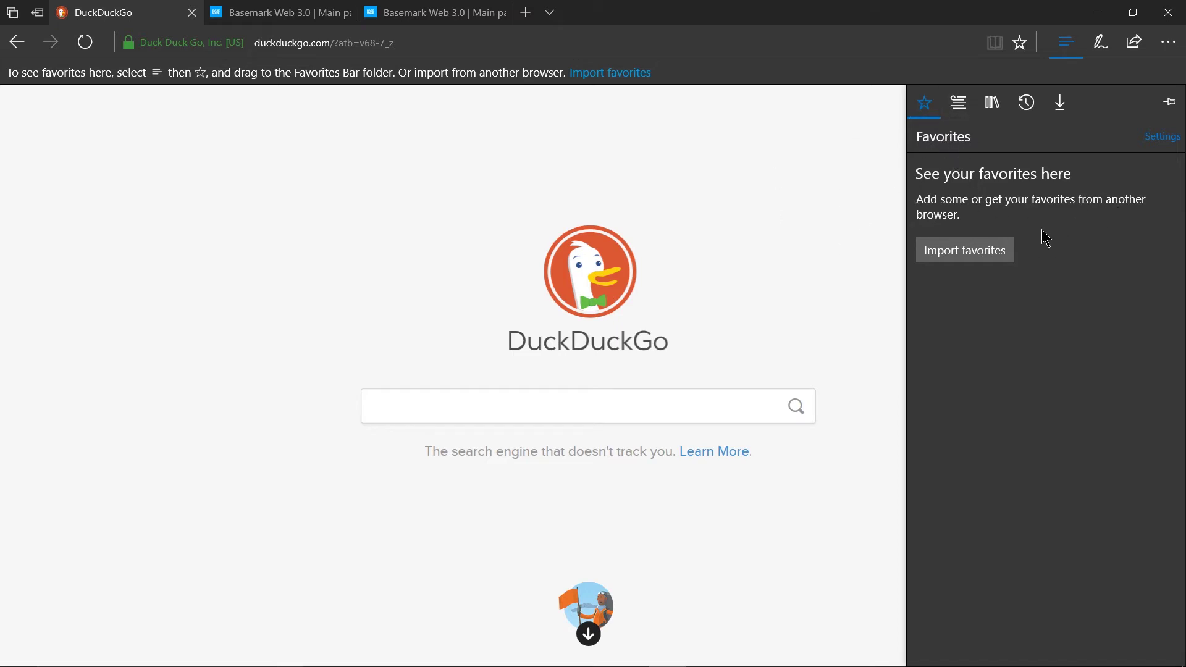
{"action": "left_click", "coordinate": [958, 102]}
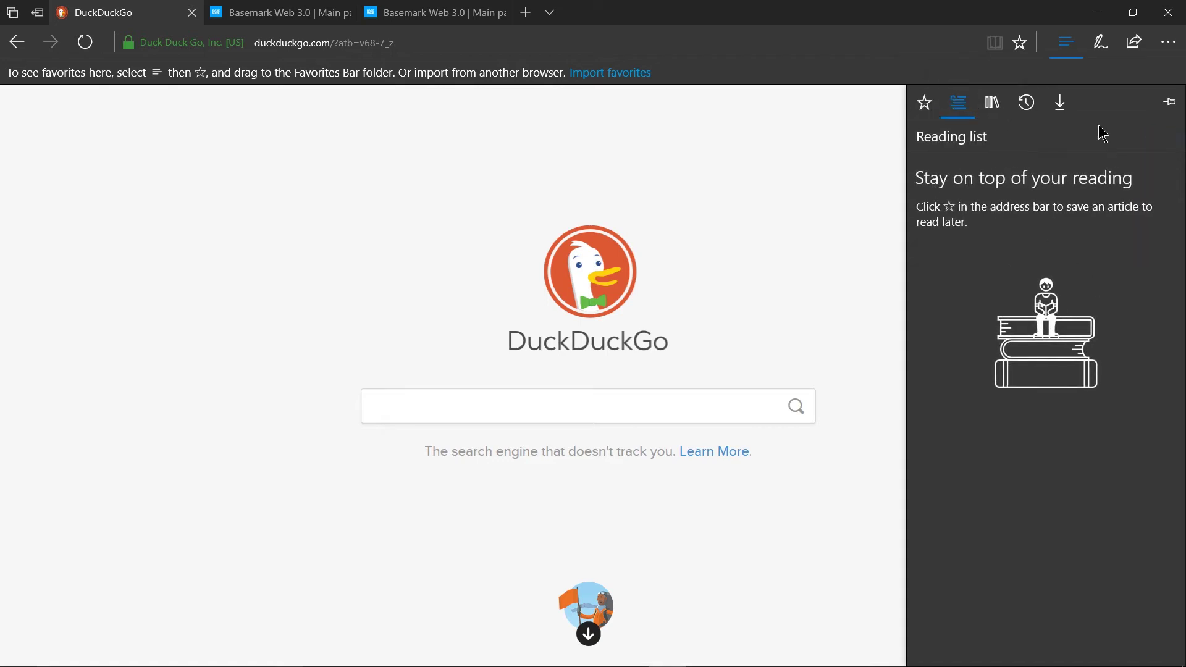
{"action": "left_click", "coordinate": [992, 103]}
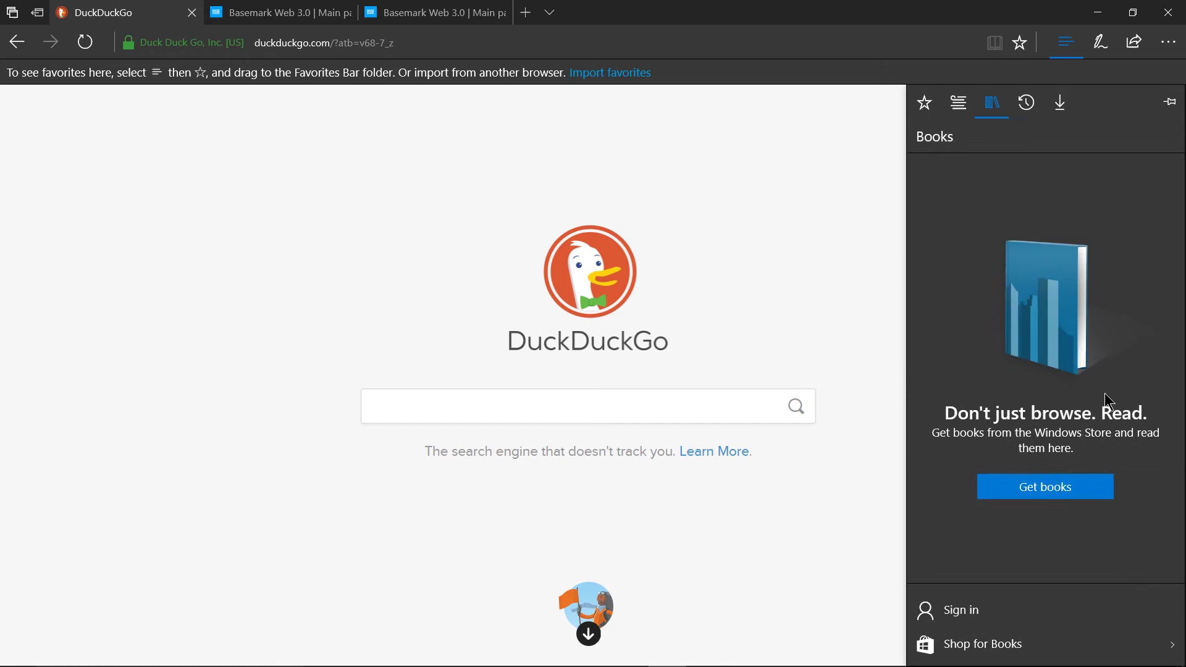
{"action": "left_click", "coordinate": [1063, 110]}
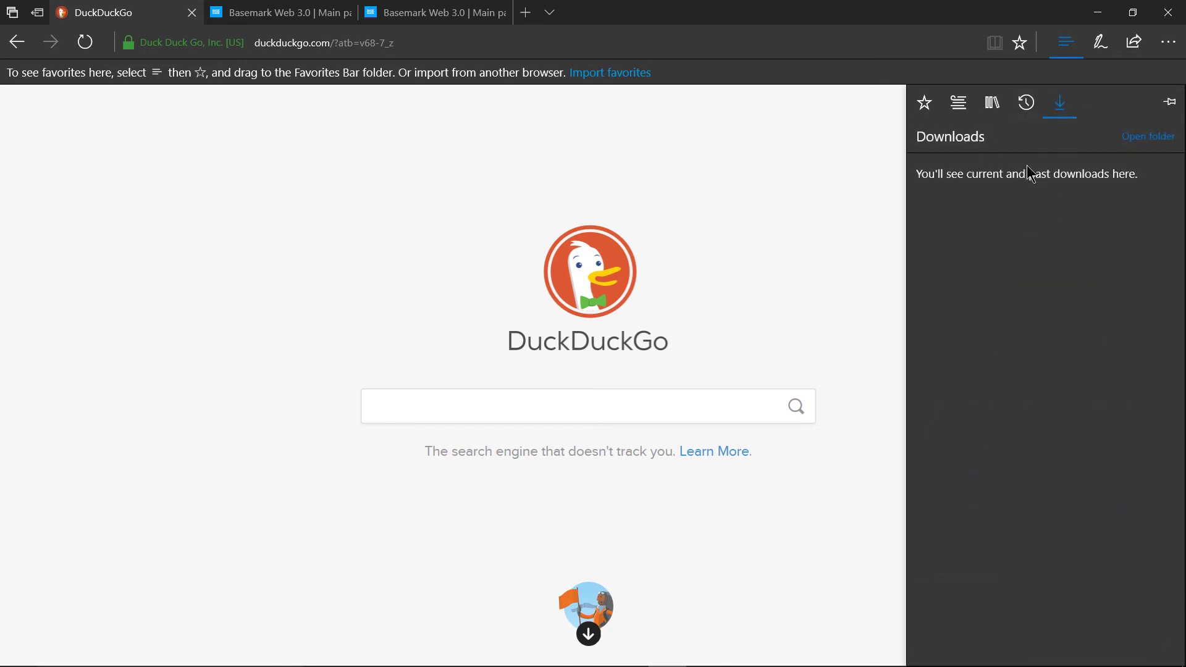
{"action": "left_click", "coordinate": [1031, 114]}
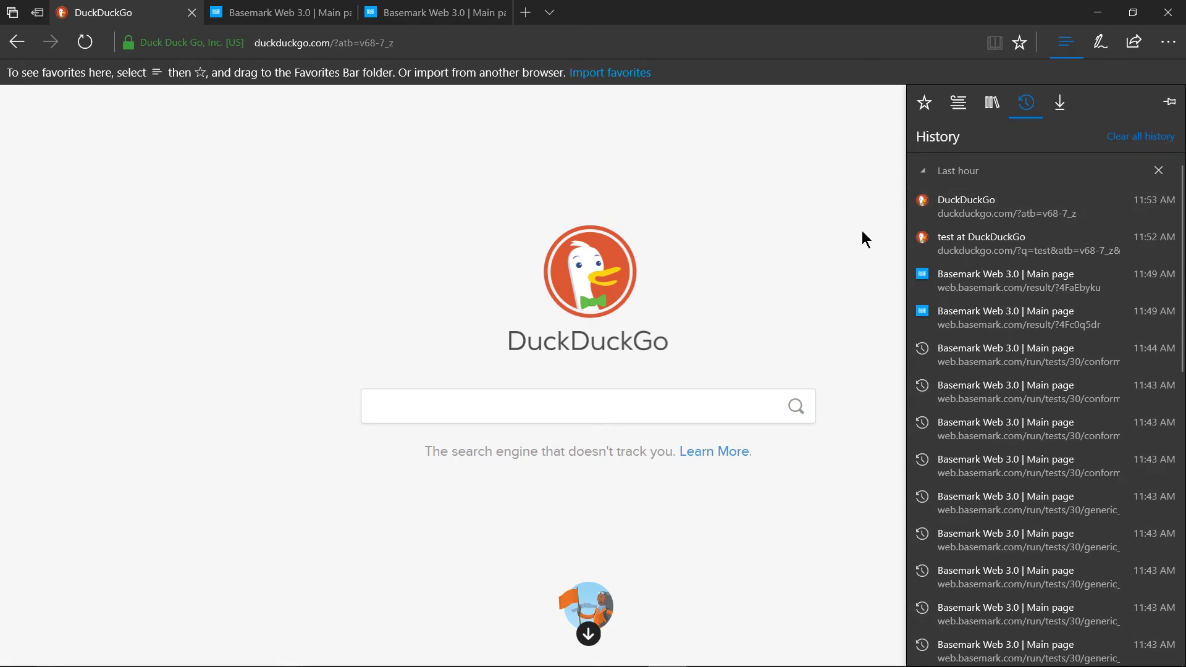
{"action": "left_click", "coordinate": [939, 112]}
{"action": "left_click", "coordinate": [959, 105]}
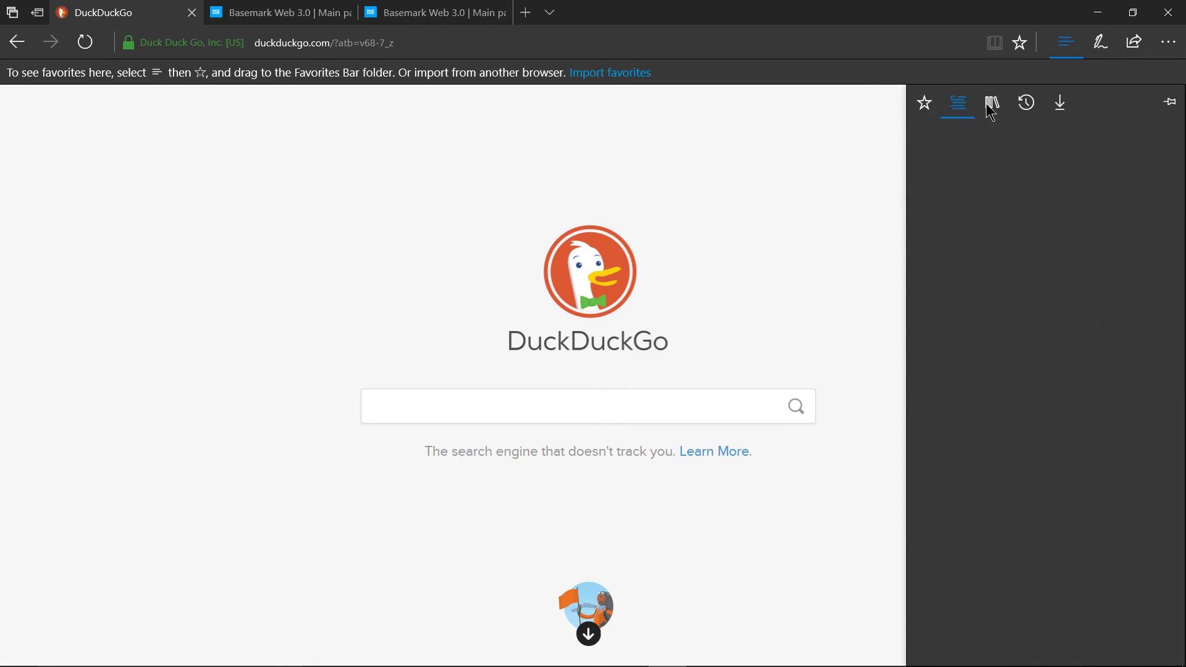
{"action": "left_click", "coordinate": [992, 105]}
{"action": "left_click", "coordinate": [1058, 112]}
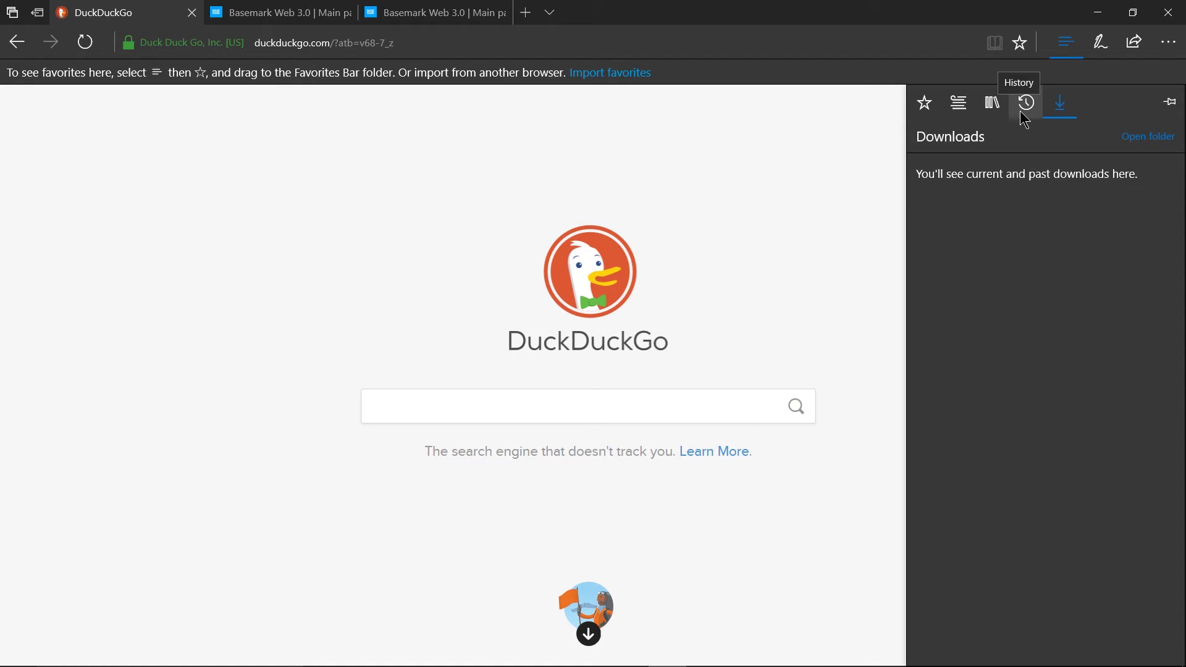
{"action": "left_click", "coordinate": [906, 117]}
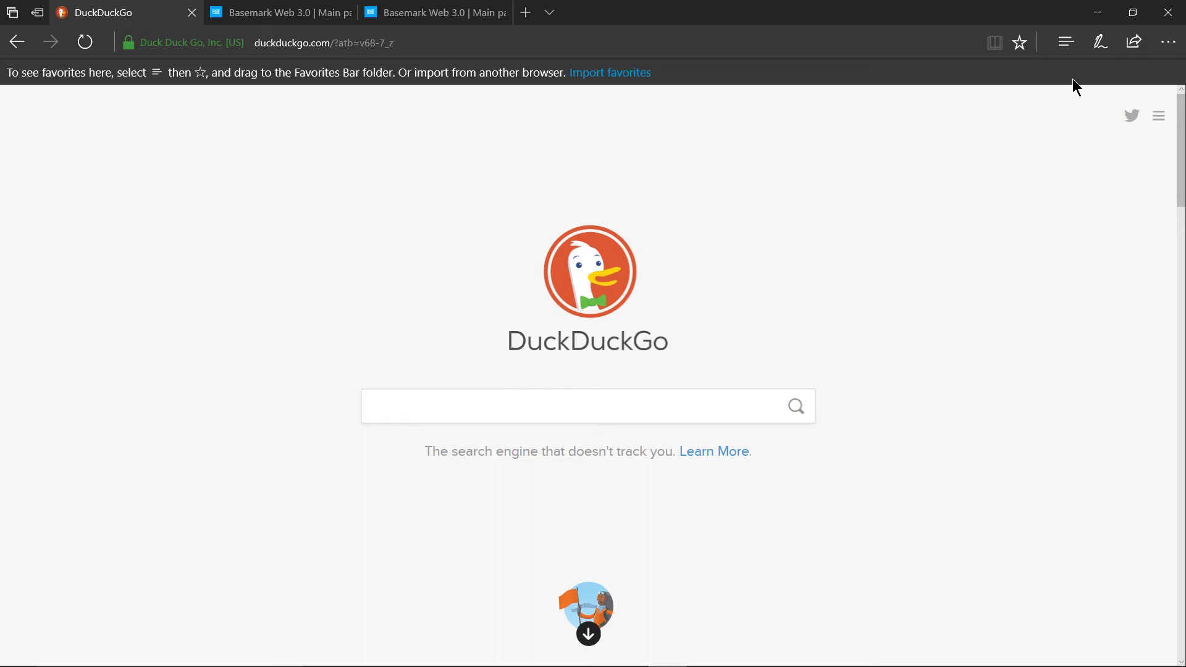
- Start a web note and circle the DuckDuckGo logo in blue ink with 'Note' handwritten above
{"action": "left_click", "coordinate": [1095, 53]}
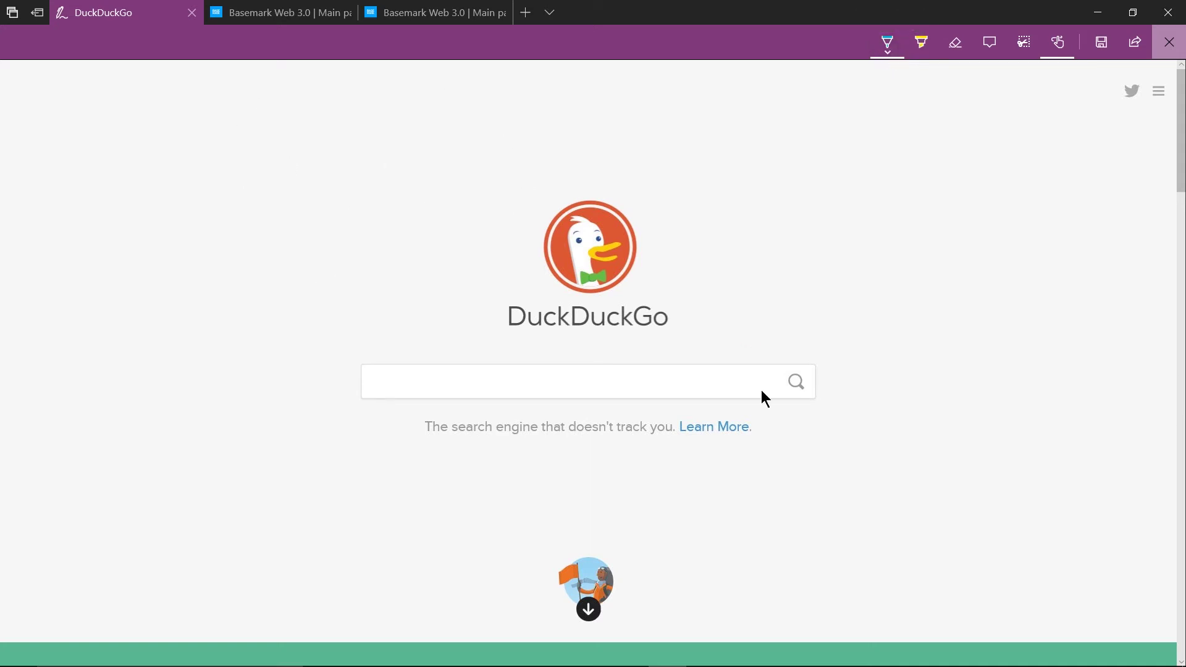
{"action": "mouse_move", "coordinate": [321, 242]}
{"action": "left_mouse_down"}
{"action": "mouse_move", "coordinate": [599, 451]}
{"action": "mouse_move", "coordinate": [417, 181]}
{"action": "left_mouse_up"}
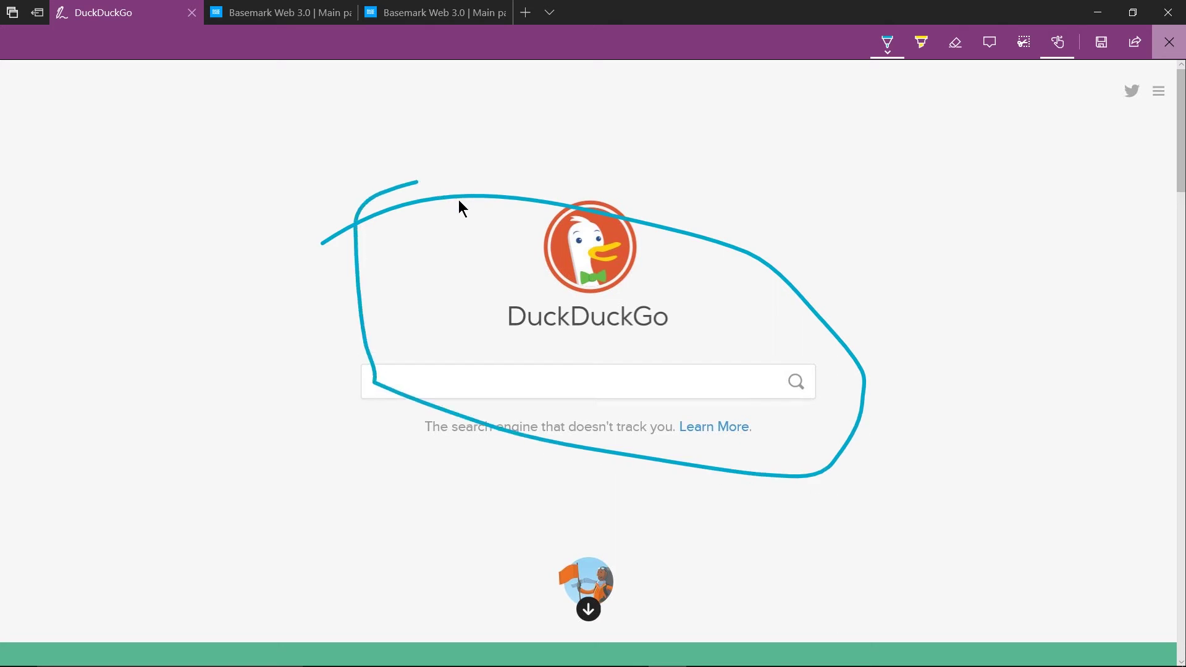
{"action": "left_click_drag", "start_coordinate": [281, 165], "coordinate": [321, 123]}
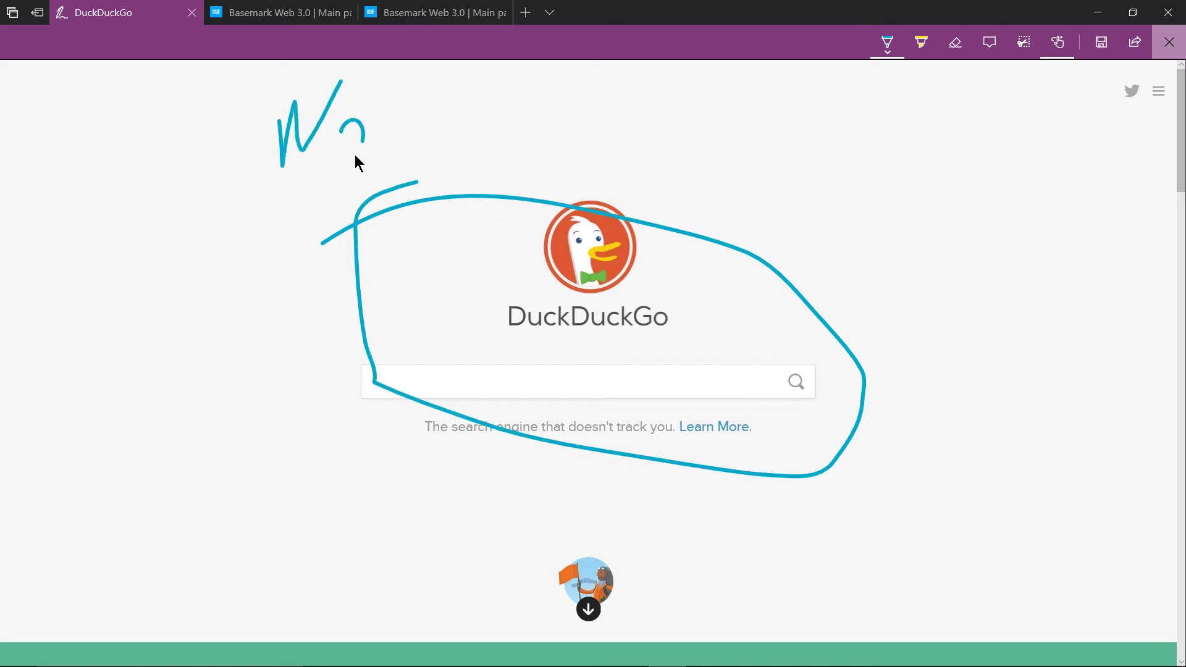
{"action": "left_click_drag", "start_coordinate": [393, 132], "coordinate": [431, 149]}
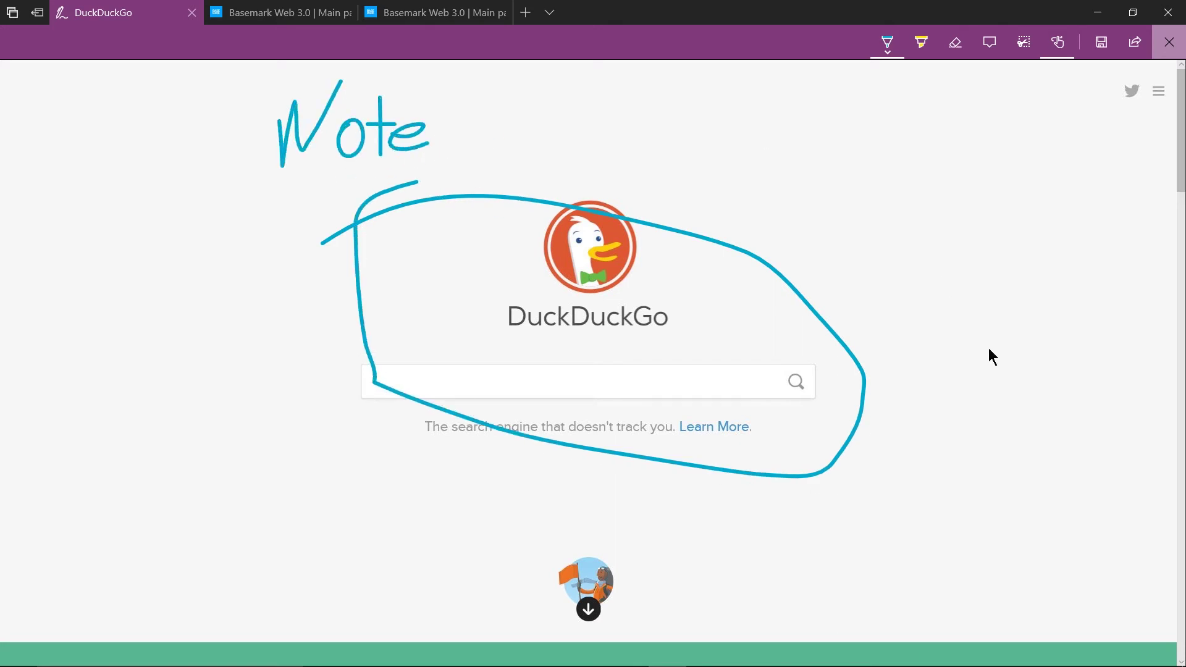
- Add typed note boxes, one reading 'Text bubbles', and bring up the save options
{"action": "left_click", "coordinate": [979, 49]}
{"action": "left_click", "coordinate": [982, 296]}
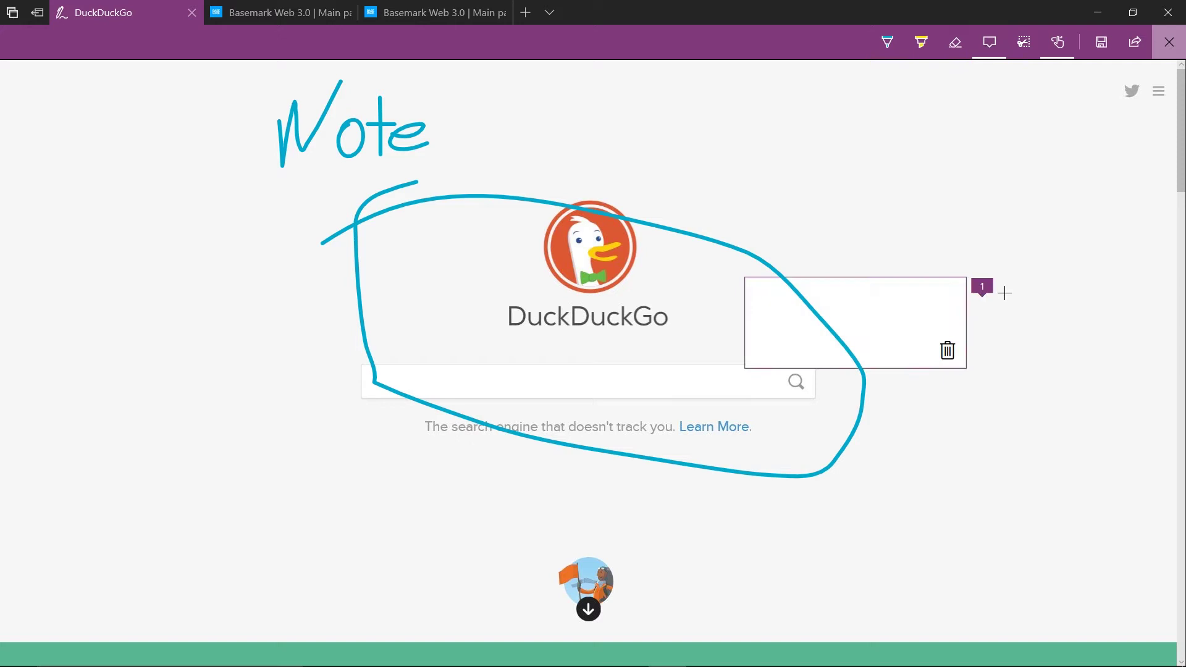
{"action": "type", "text": "Text bubbles"}
{"action": "left_click", "coordinate": [1004, 250]}
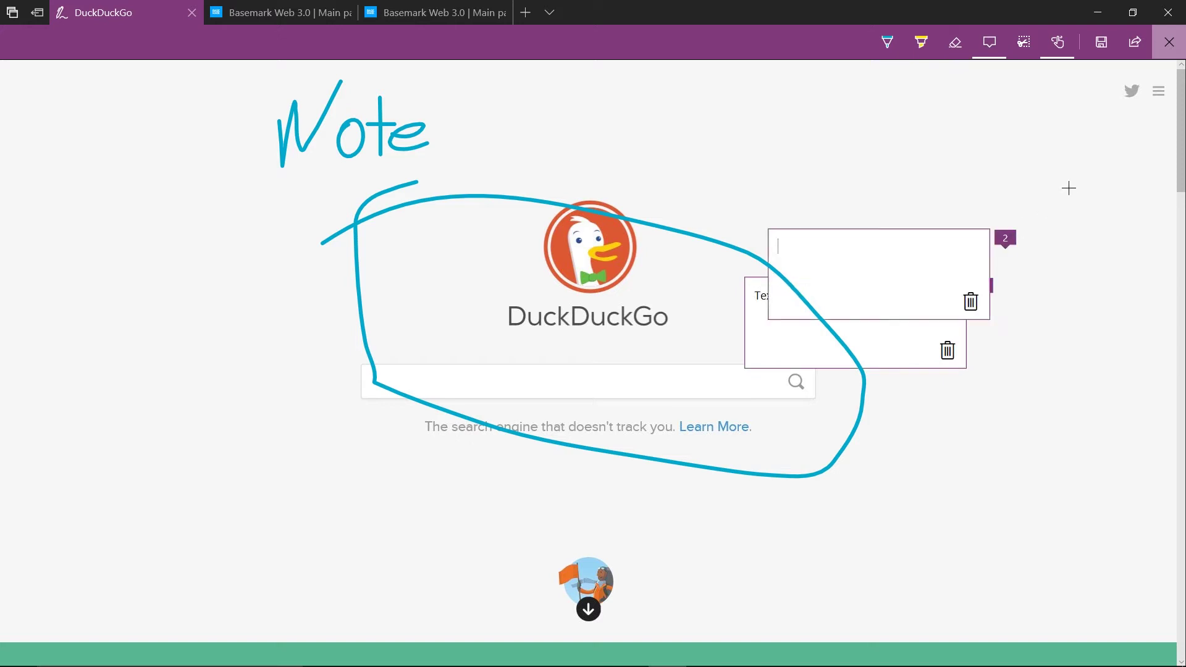
{"action": "left_click", "coordinate": [1076, 177]}
{"action": "left_click", "coordinate": [1101, 42]}
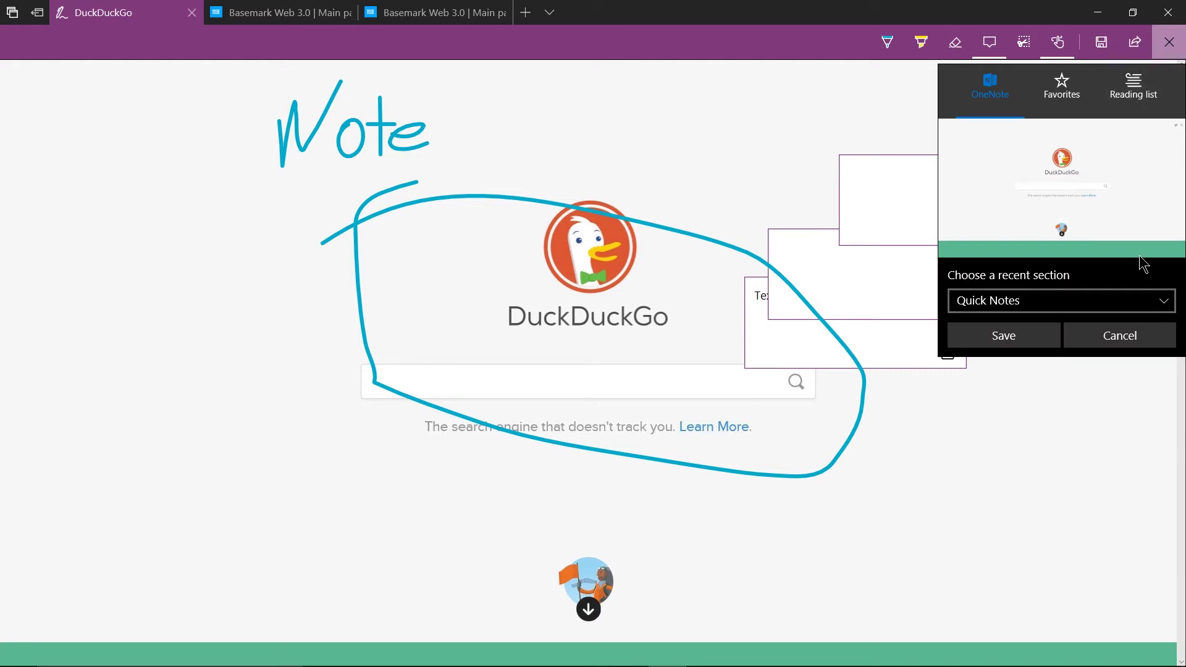
- Save the web note to OneNote Quick Notes, view it, and reposition the OneNote window
{"action": "left_click", "coordinate": [1000, 339]}
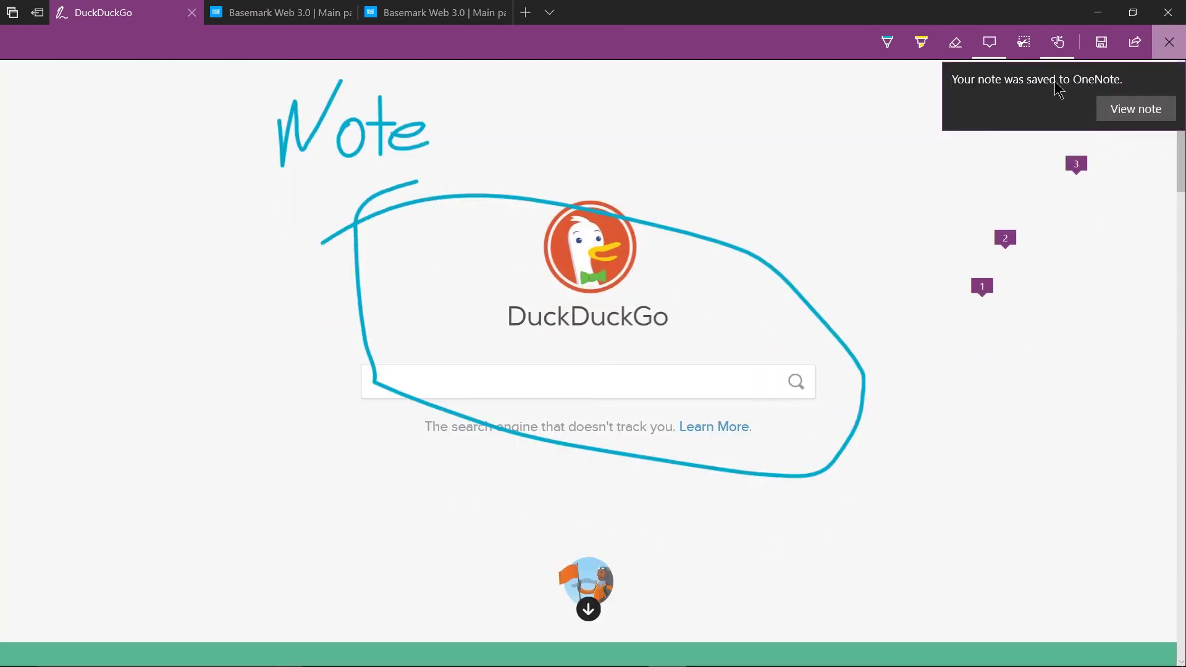
{"action": "left_click", "coordinate": [1111, 110]}
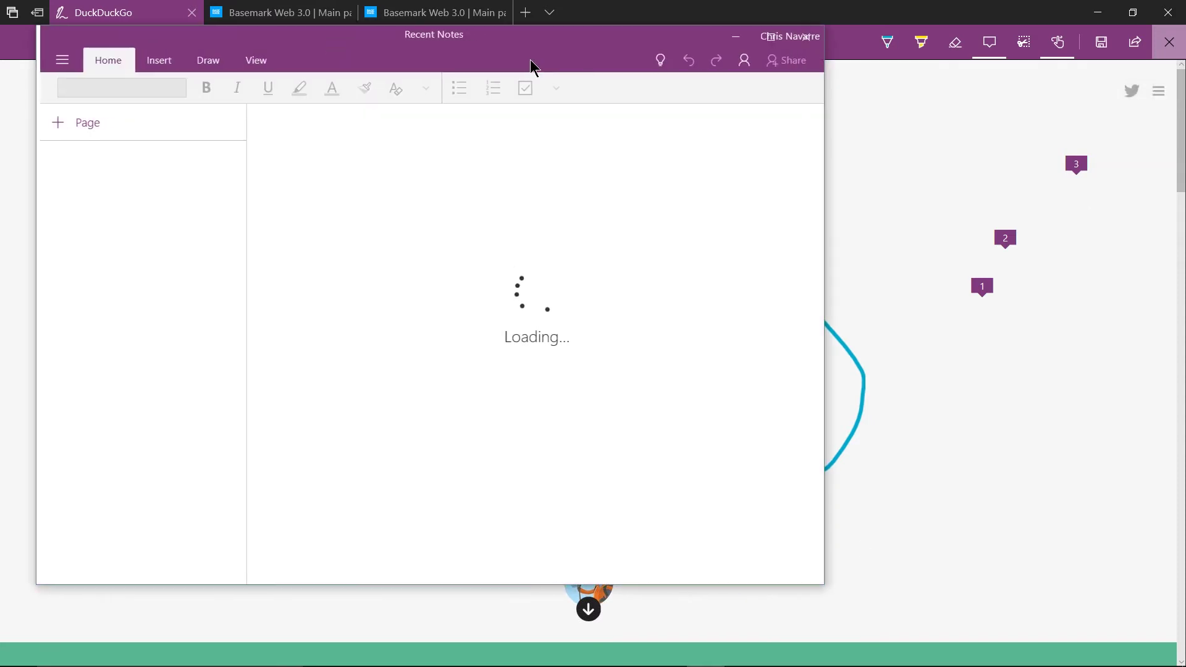
{"action": "left_click_drag", "start_coordinate": [503, 48], "coordinate": [626, 64]}
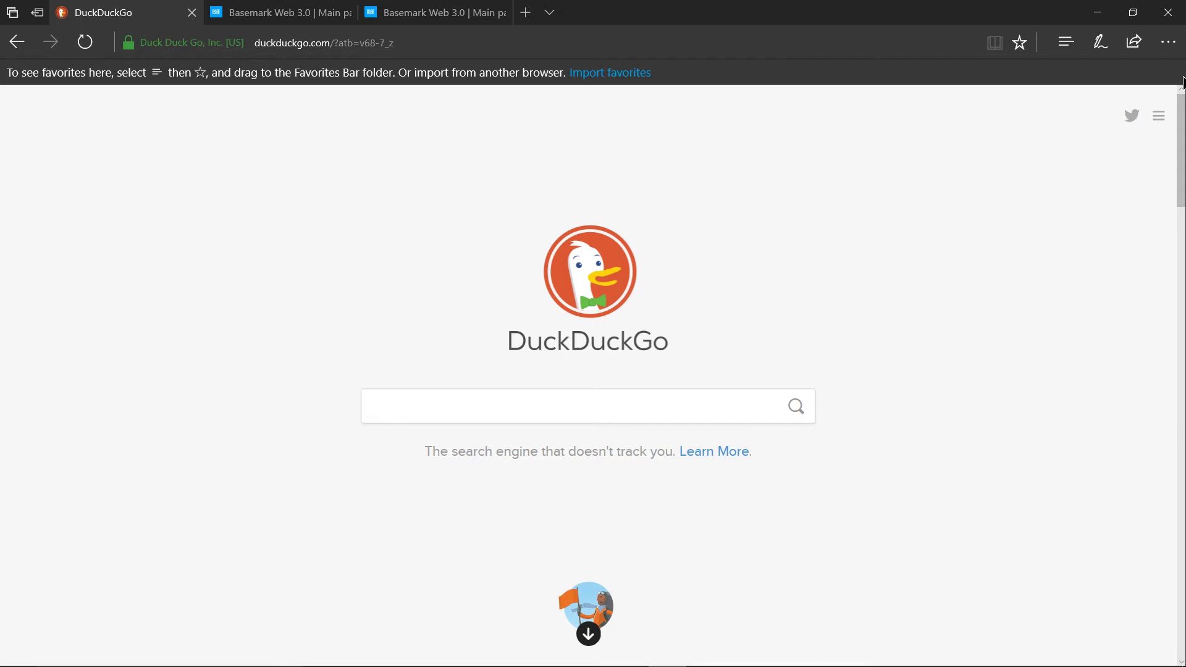
{"action": "left_click", "coordinate": [1169, 42]}
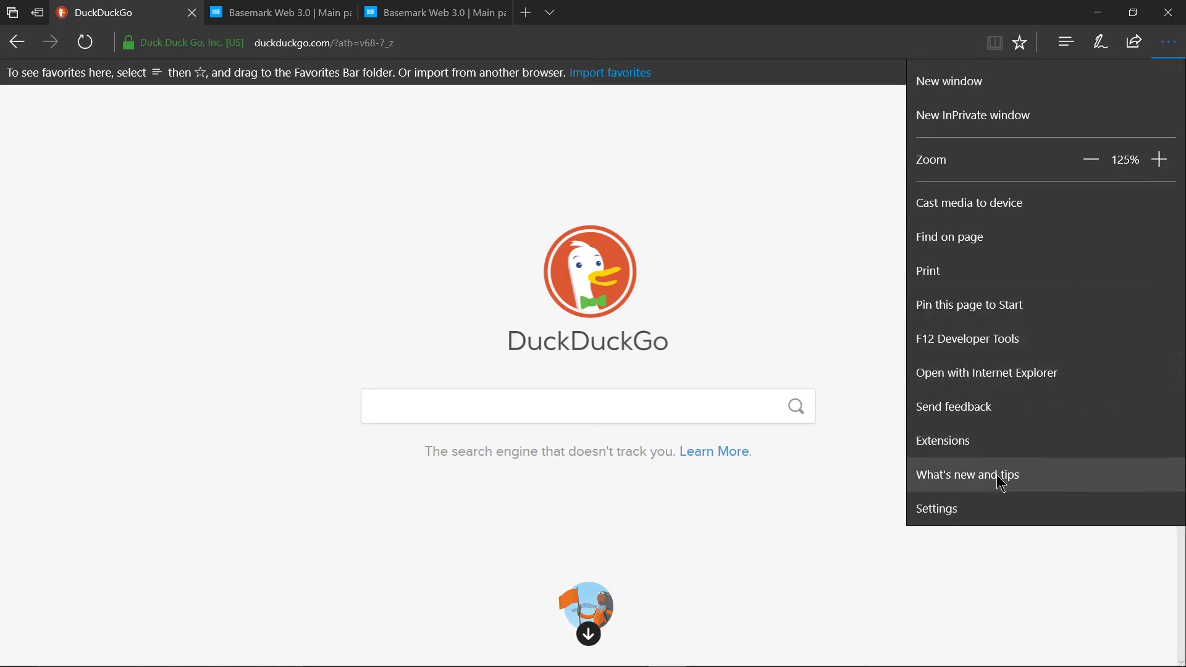
{"action": "left_click", "coordinate": [1035, 208]}
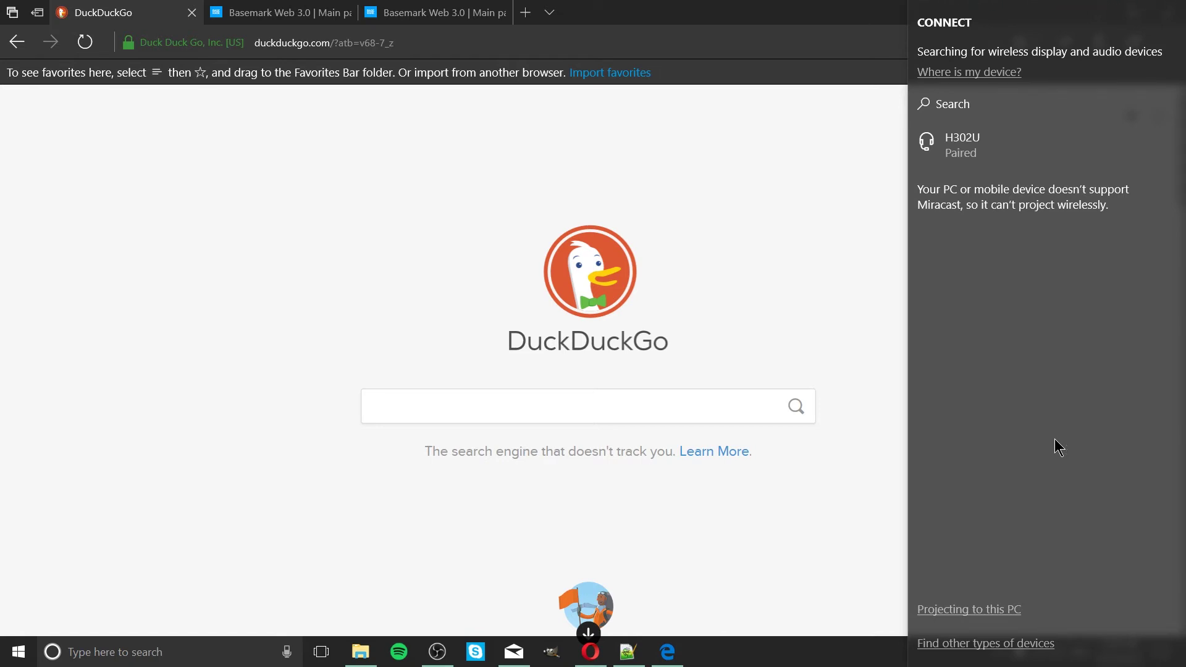
- Switch the theme between Light and Dark in Settings, finishing on Dark, then close Settings
{"action": "left_click", "coordinate": [907, 191]}
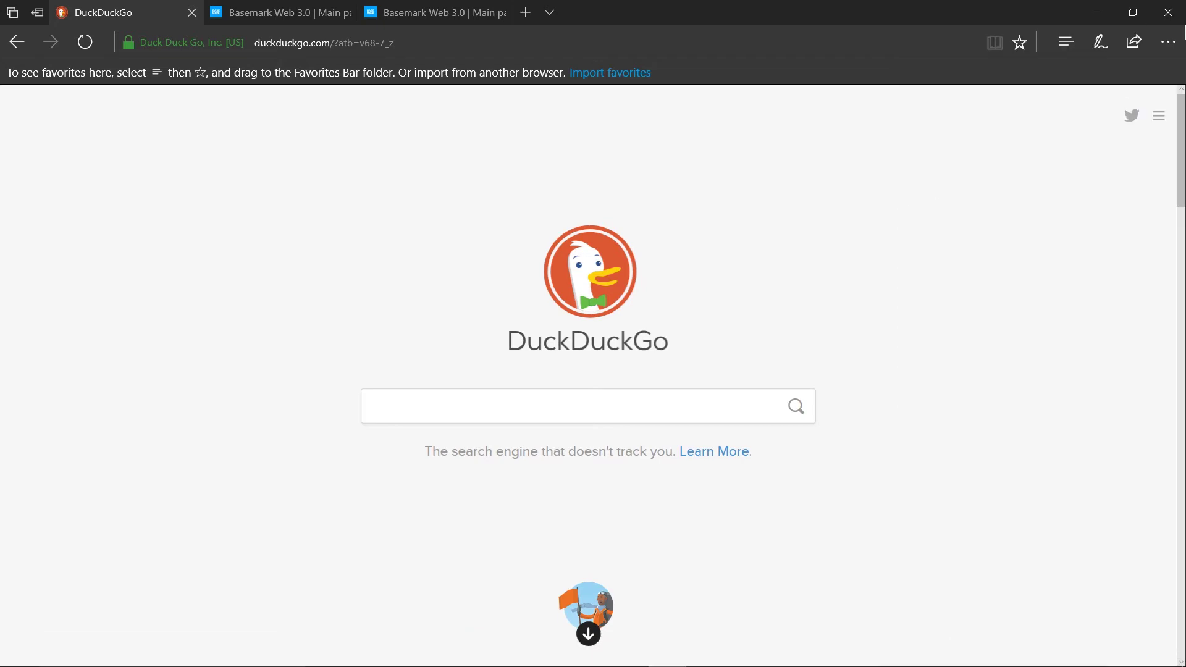
{"action": "left_click", "coordinate": [1180, 41]}
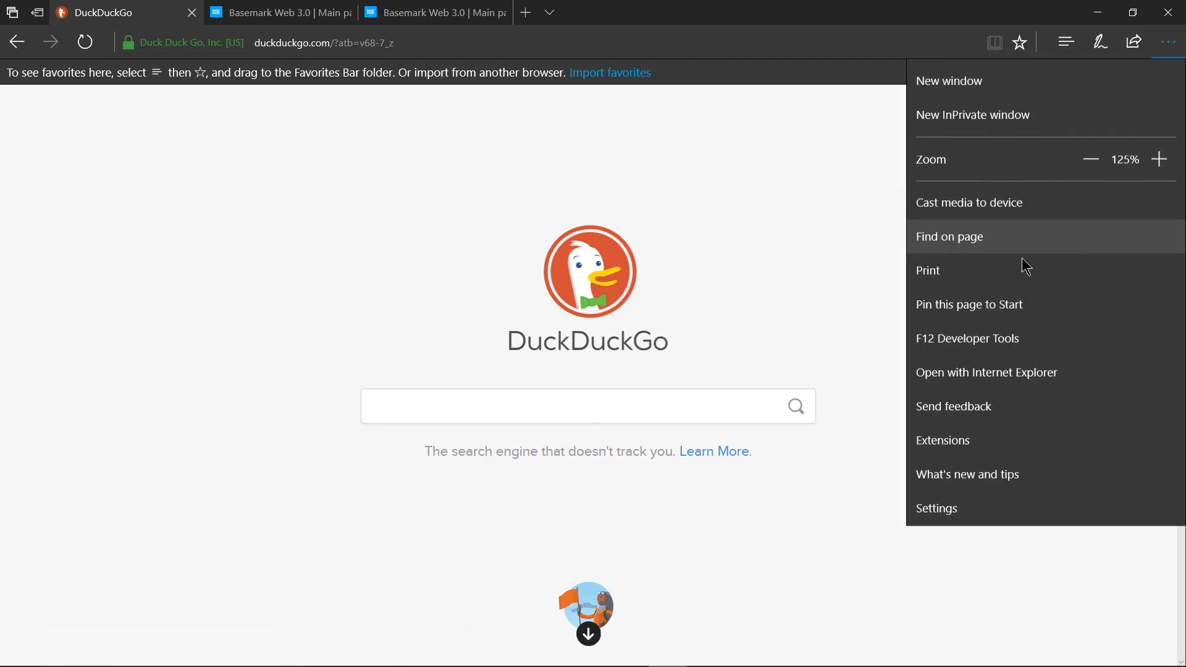
{"action": "left_click", "coordinate": [976, 509]}
{"action": "scroll", "coordinate": [1050, 315], "scroll_direction": "up", "scroll_amount": 8}
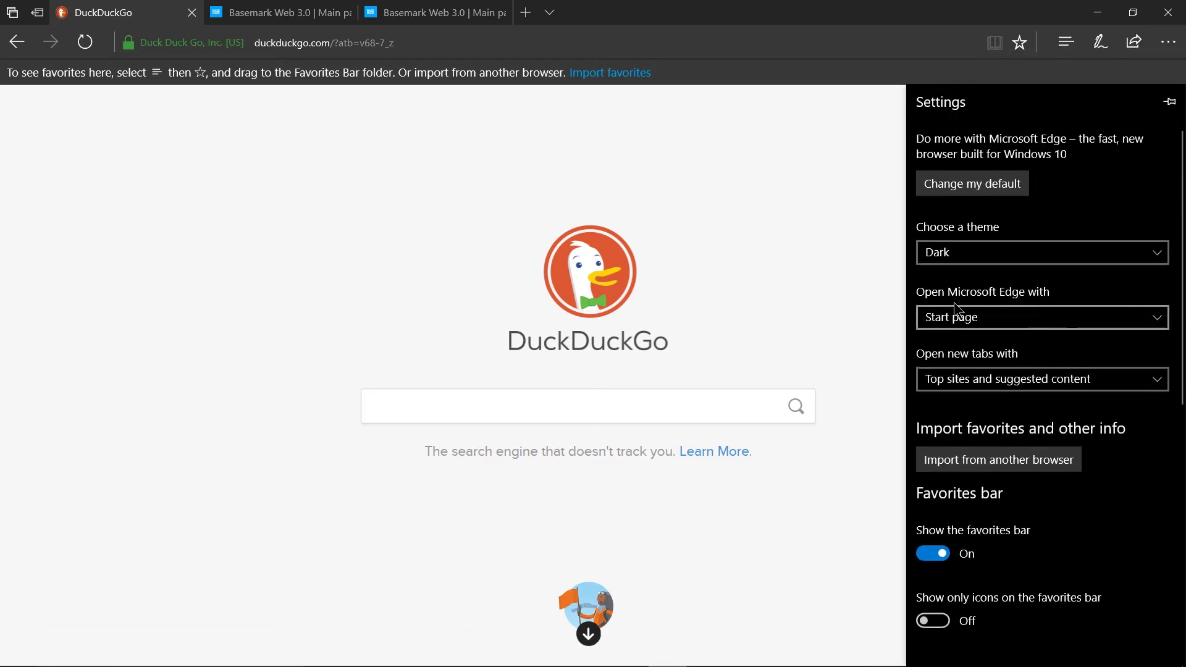
{"action": "left_click", "coordinate": [960, 262]}
{"action": "left_click", "coordinate": [991, 228]}
{"action": "left_click", "coordinate": [991, 251]}
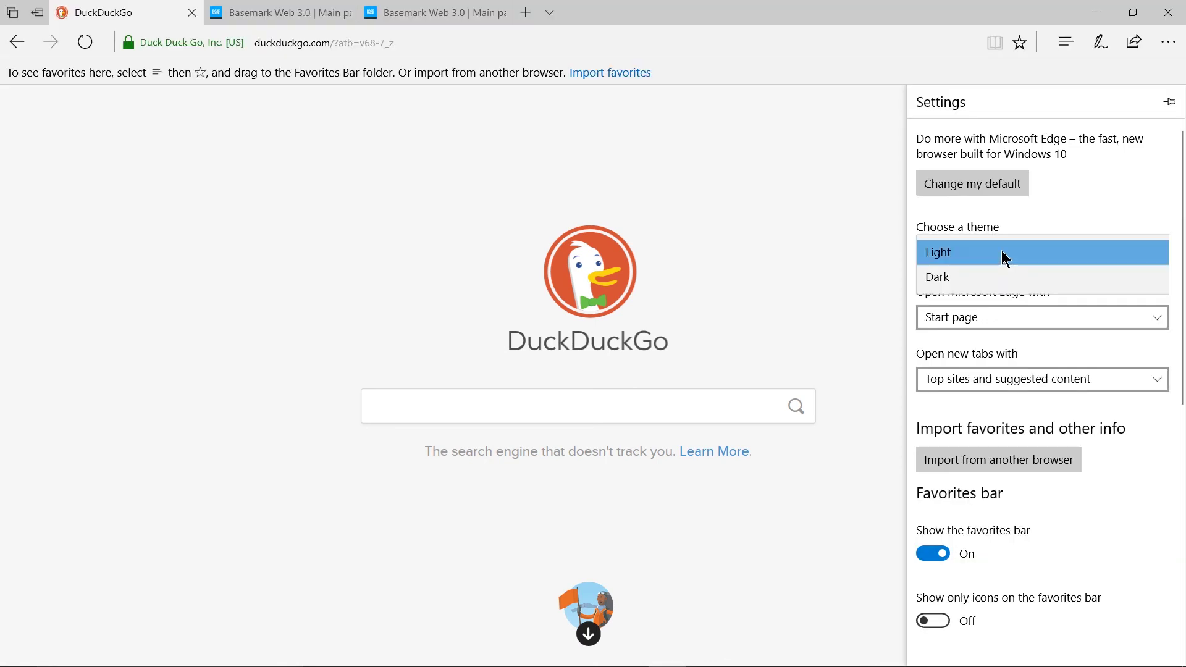
{"action": "left_click", "coordinate": [984, 279]}
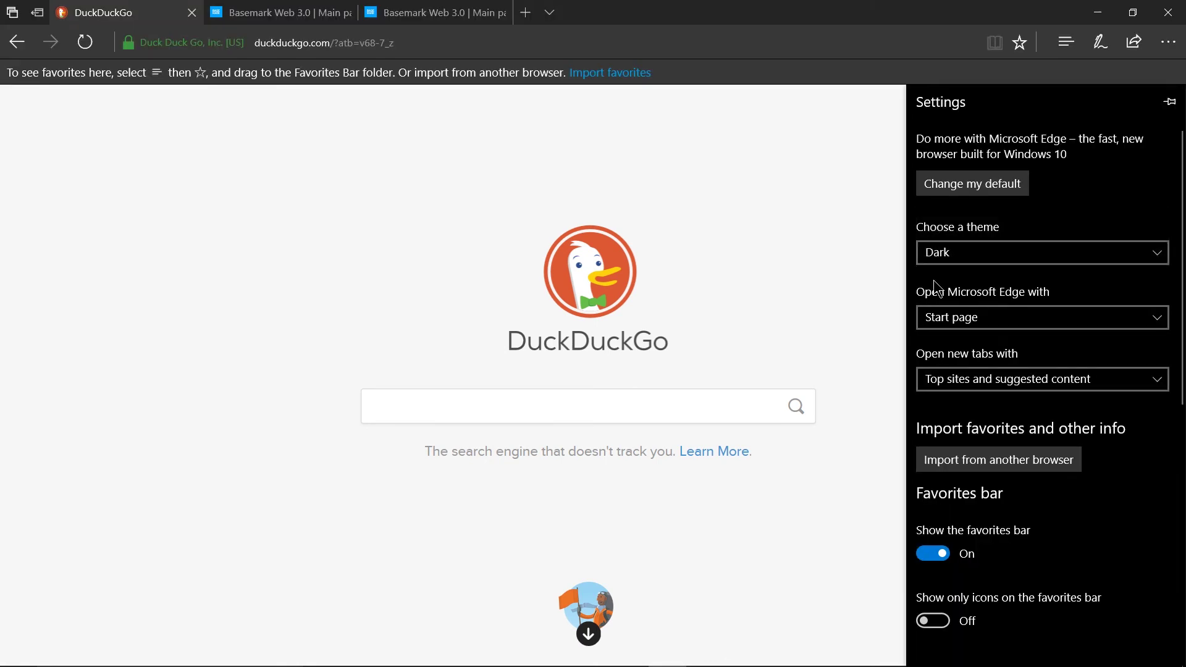
{"action": "left_click", "coordinate": [948, 266]}
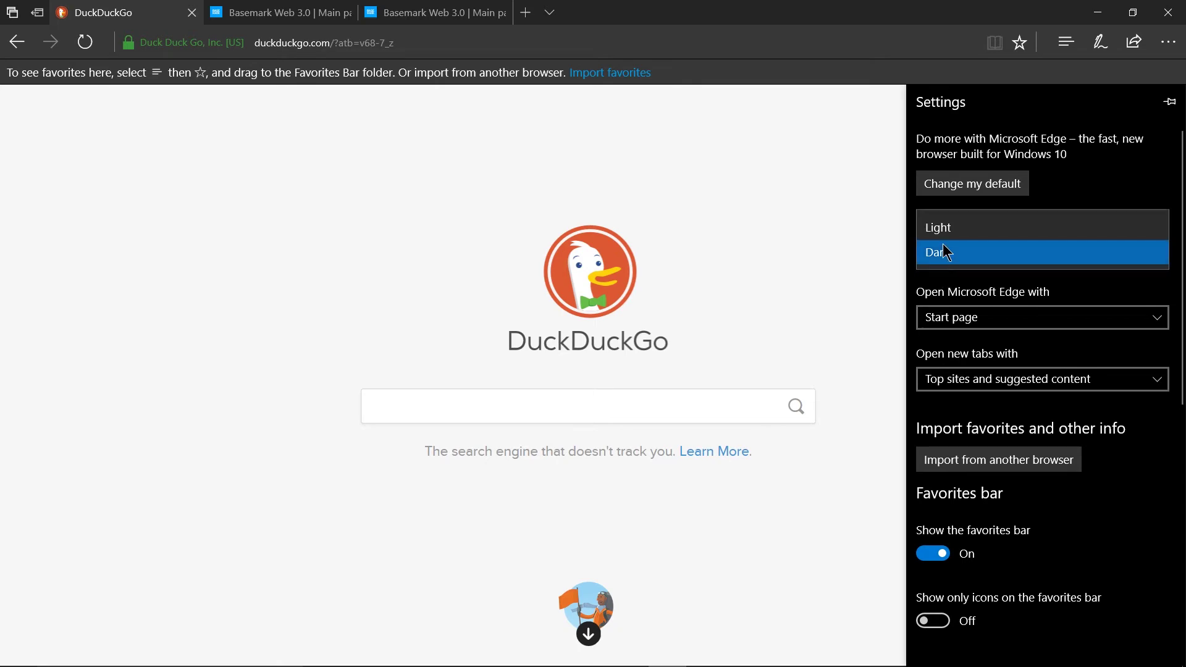
{"action": "left_click", "coordinate": [948, 232]}
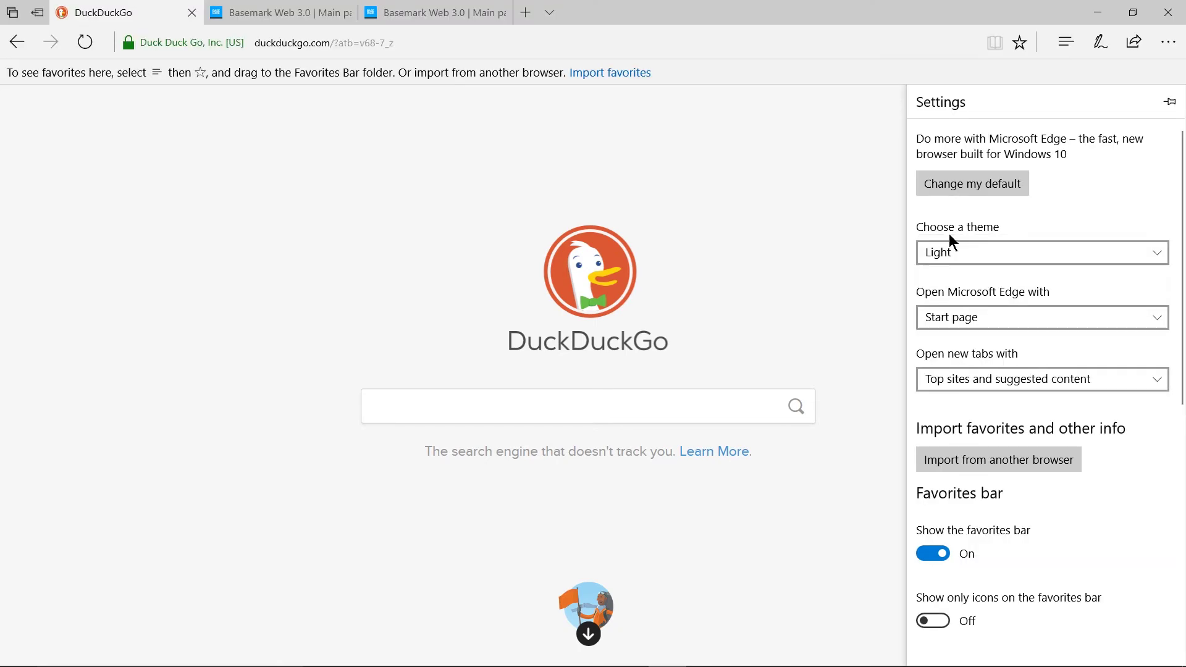
{"action": "left_click", "coordinate": [949, 242]}
{"action": "left_click", "coordinate": [966, 275]}
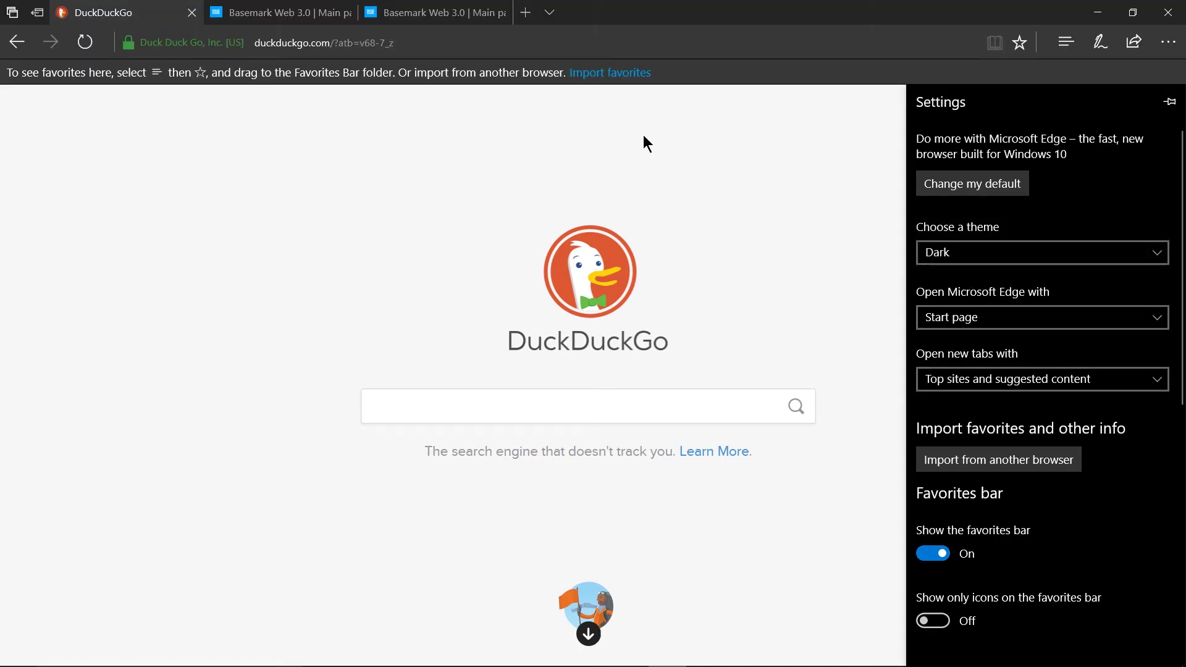
{"action": "key", "text": "Escape"}
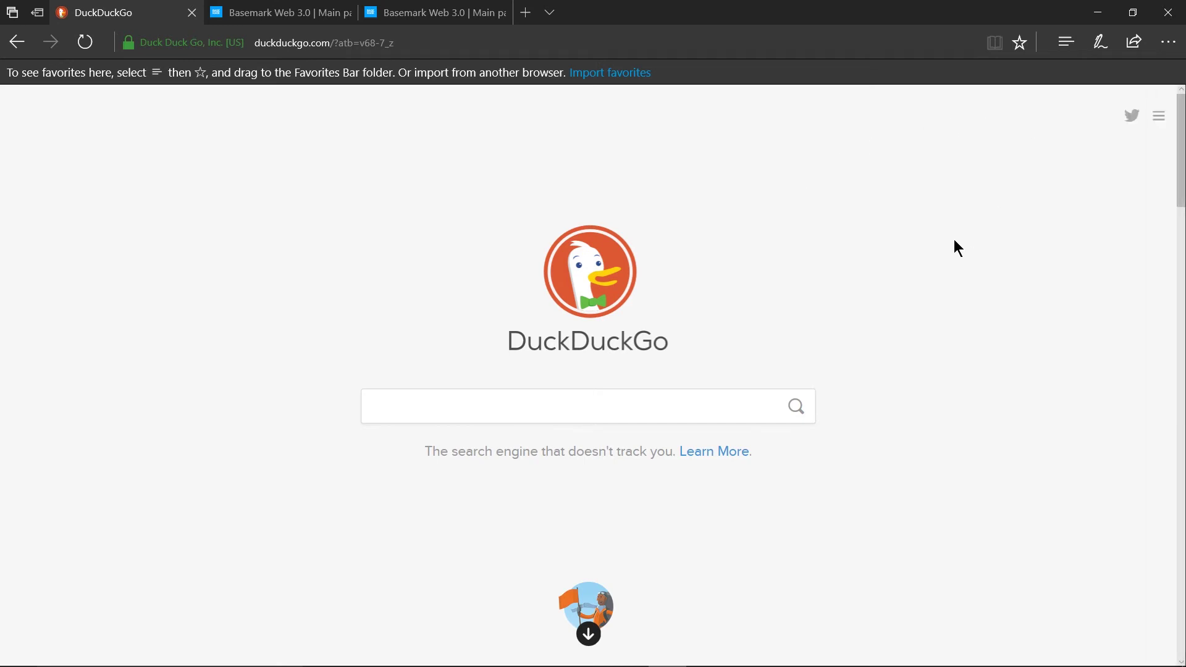
{"action": "left_click", "coordinate": [610, 72]}
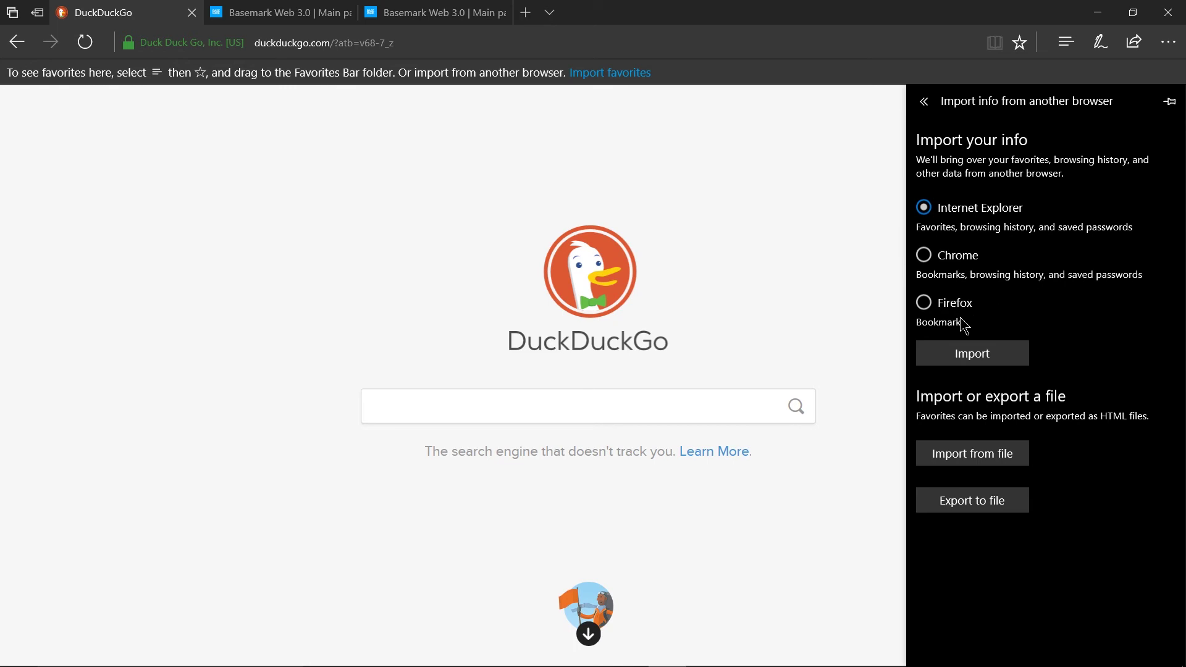
- Close the import options and check the URL of the Basemark 238.47 results tab
{"action": "left_click", "coordinate": [355, 65]}
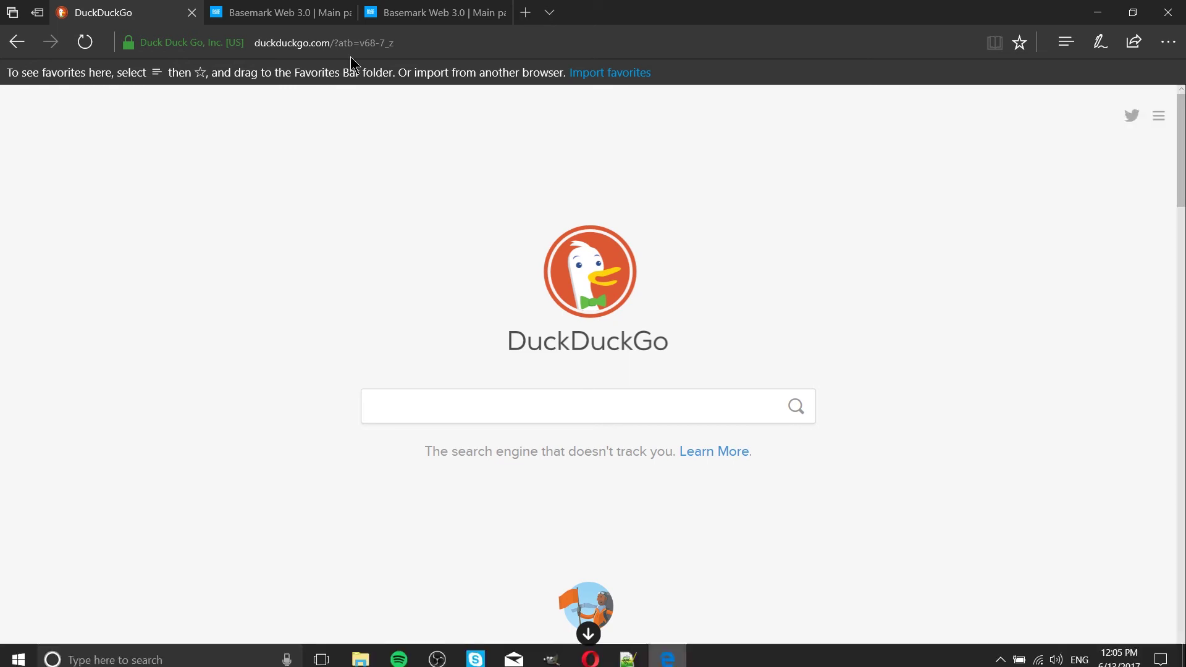
{"action": "left_click", "coordinate": [290, 14]}
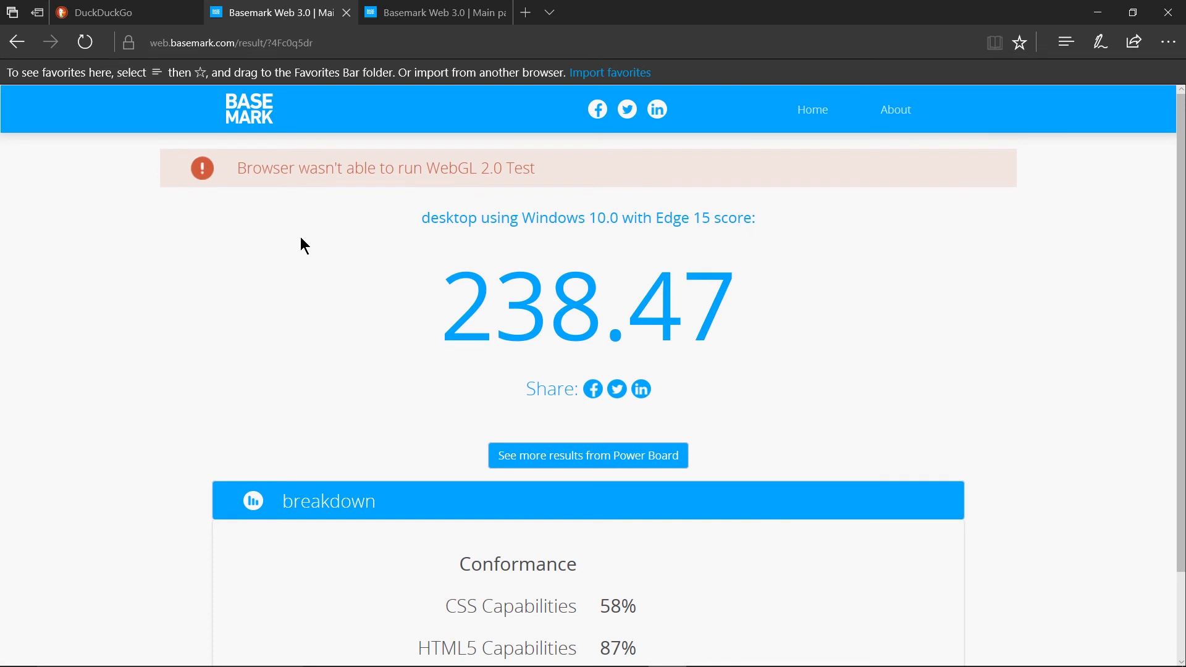
{"action": "left_click", "coordinate": [168, 41]}
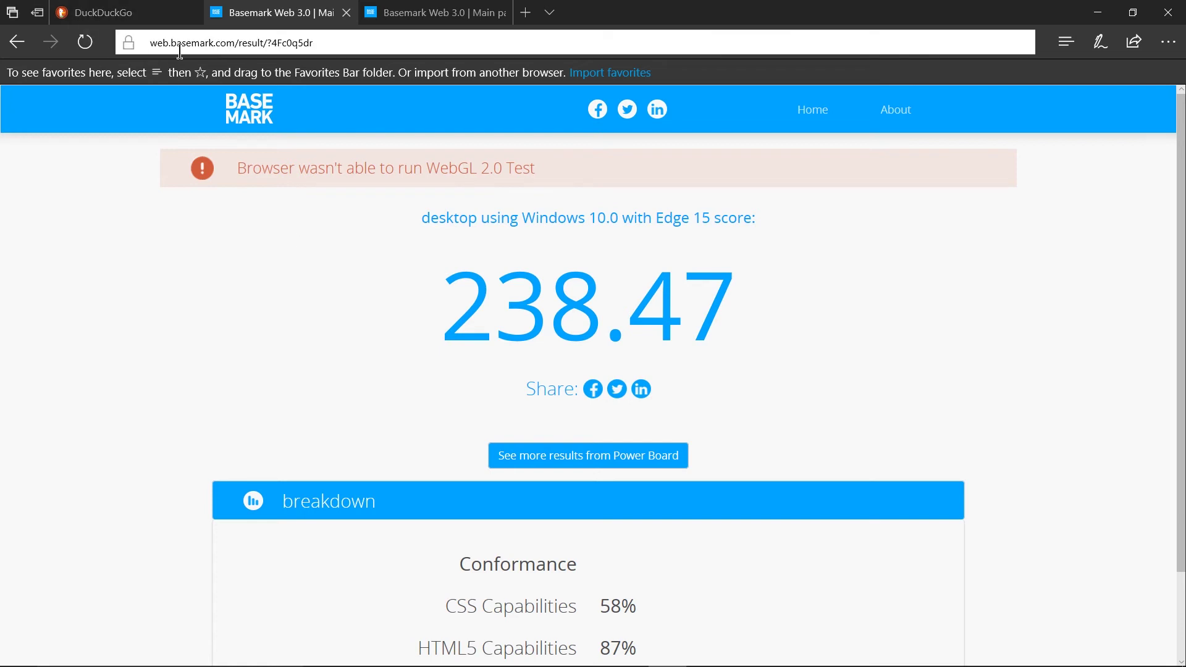
{"action": "left_click", "coordinate": [392, 216]}
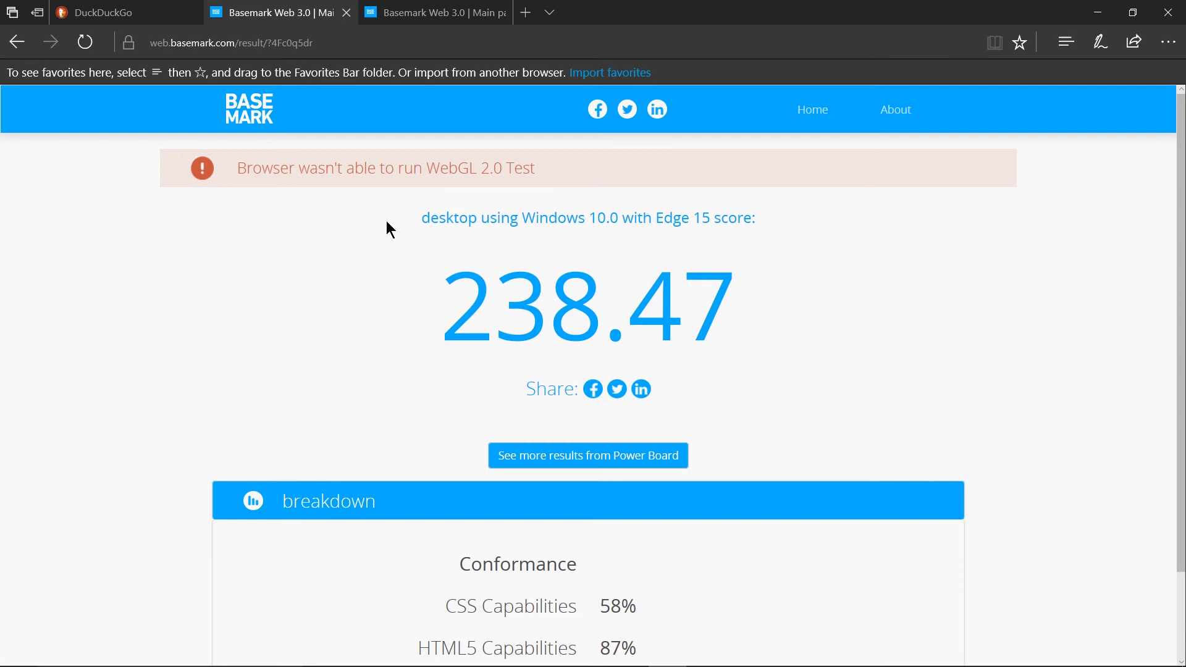
- Show battery-test result 2/2 and highlight Graphics Suite 270.87, Generic Suite 241.38 and capability rows
{"action": "left_click", "coordinate": [443, 9]}
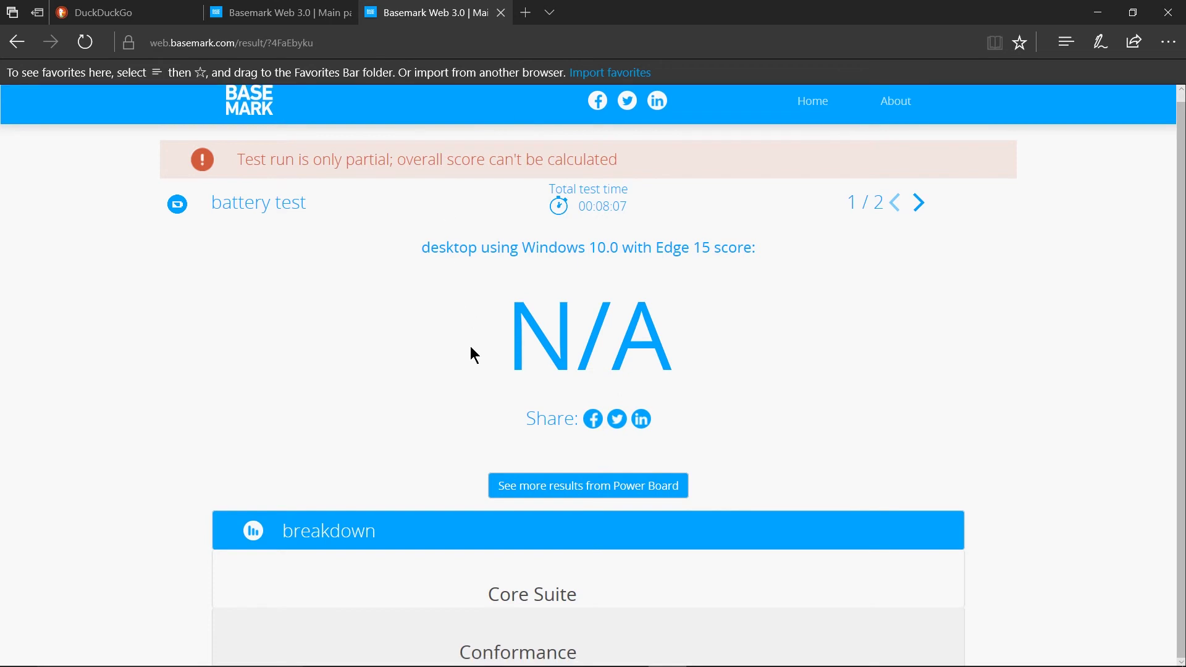
{"action": "left_click", "coordinate": [923, 203]}
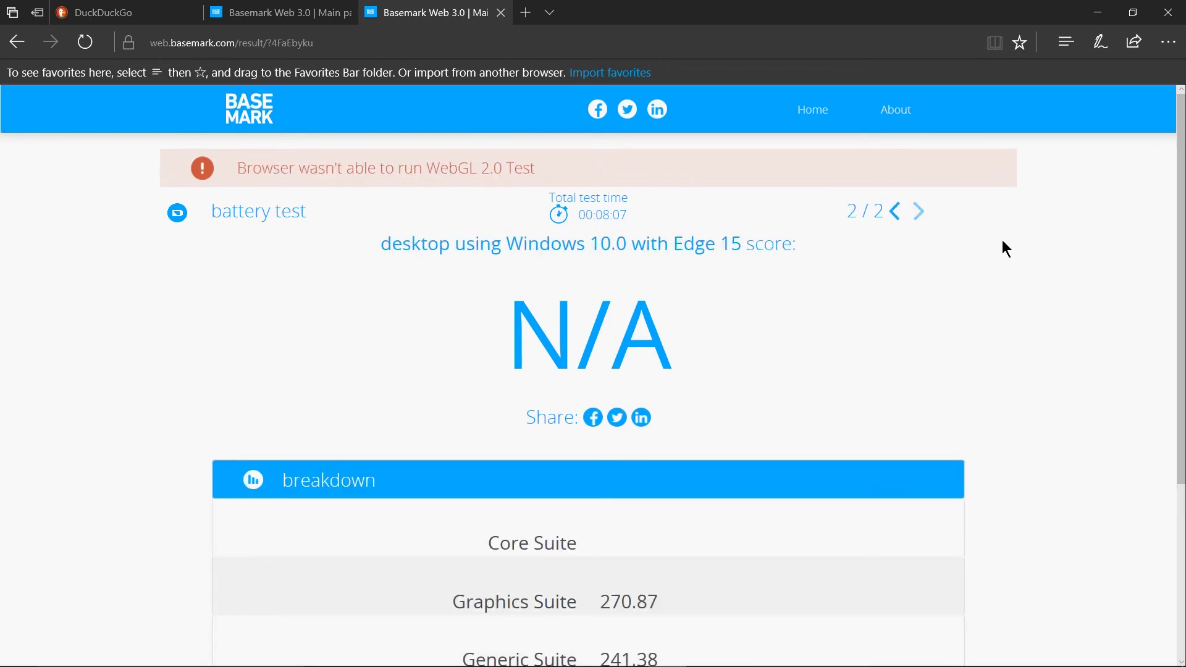
{"action": "scroll", "coordinate": [985, 260], "scroll_direction": "down", "scroll_amount": 3}
{"action": "left_click_drag", "start_coordinate": [495, 416], "coordinate": [745, 431]}
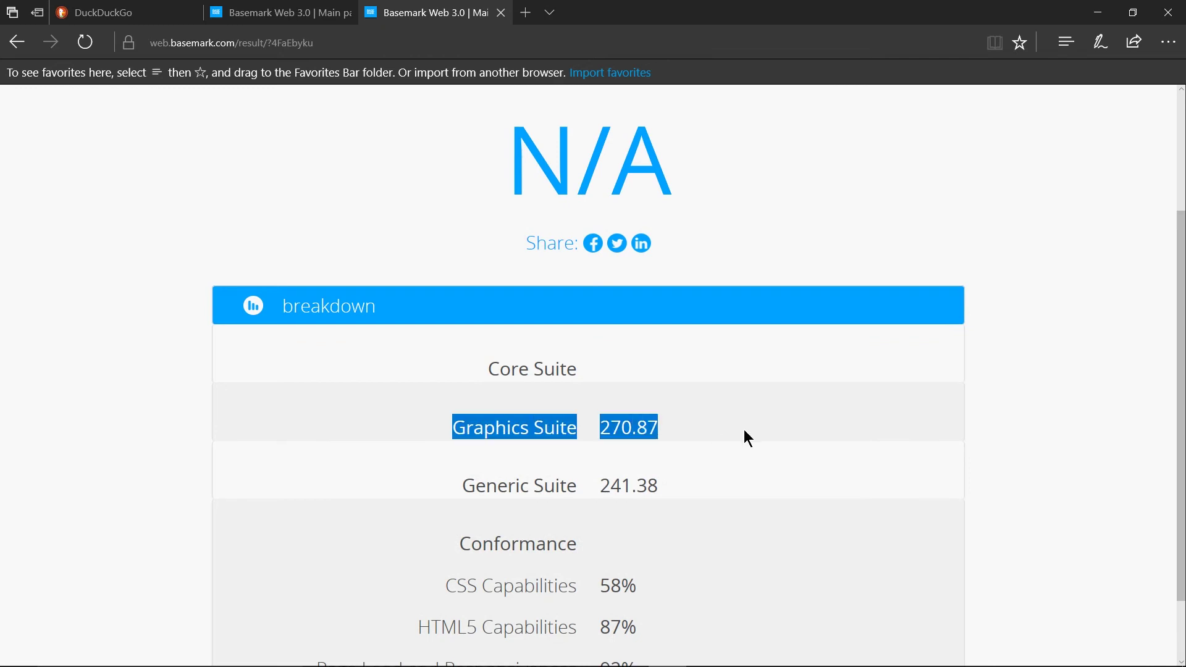
{"action": "left_click_drag", "start_coordinate": [440, 484], "coordinate": [677, 488]}
{"action": "scroll", "coordinate": [673, 482], "scroll_direction": "down", "scroll_amount": 1}
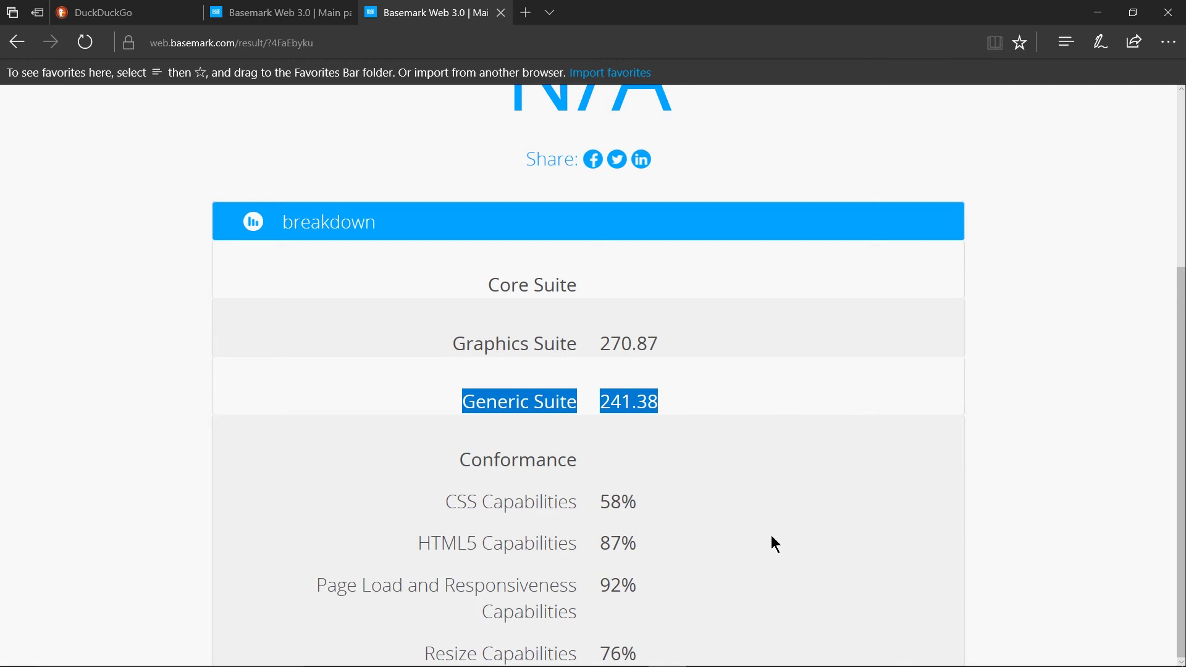
{"action": "left_click_drag", "start_coordinate": [771, 536], "coordinate": [403, 530]}
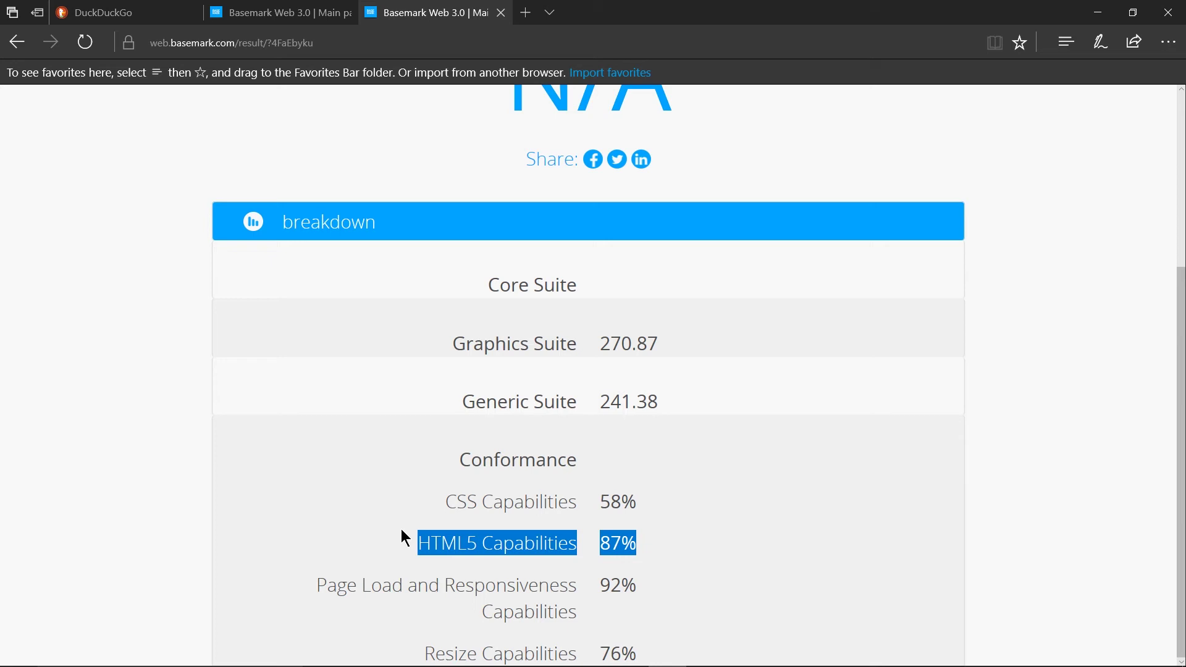
{"action": "left_click_drag", "start_coordinate": [447, 489], "coordinate": [604, 495]}
{"action": "left_click", "coordinate": [794, 521]}
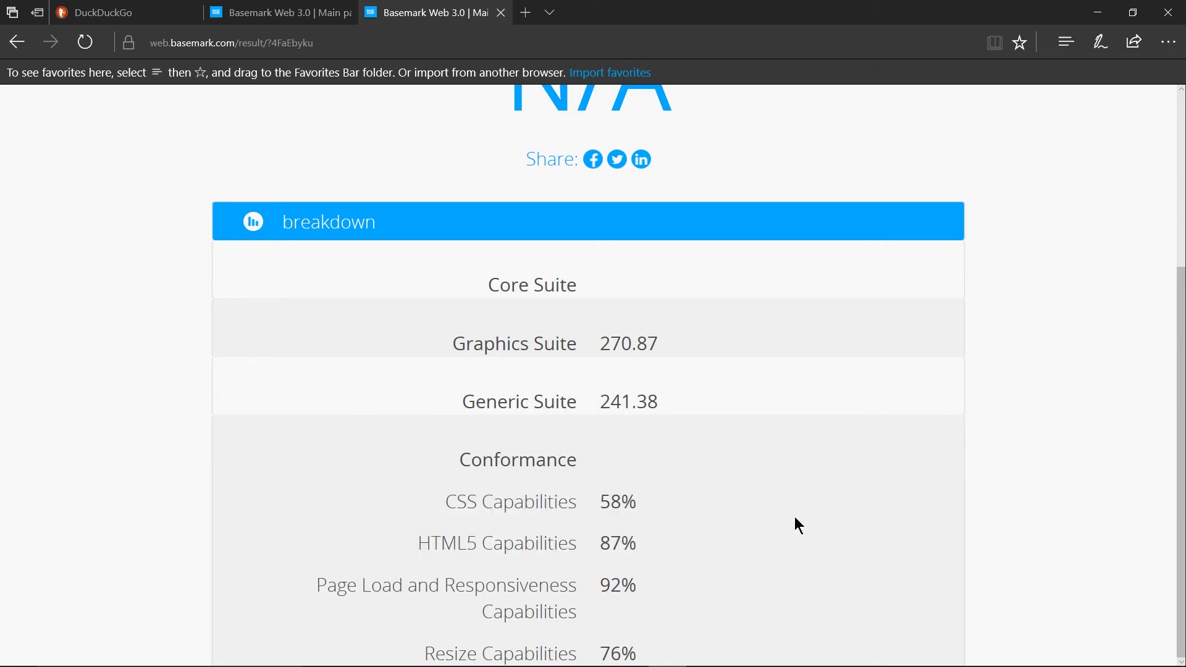
{"action": "left_click_drag", "start_coordinate": [320, 395], "coordinate": [749, 401]}
- Highlight the 238.47 score and the CSS, HTML5 and Page Load 92% rows, then return to DuckDuckGo
{"action": "left_click", "coordinate": [275, 12]}
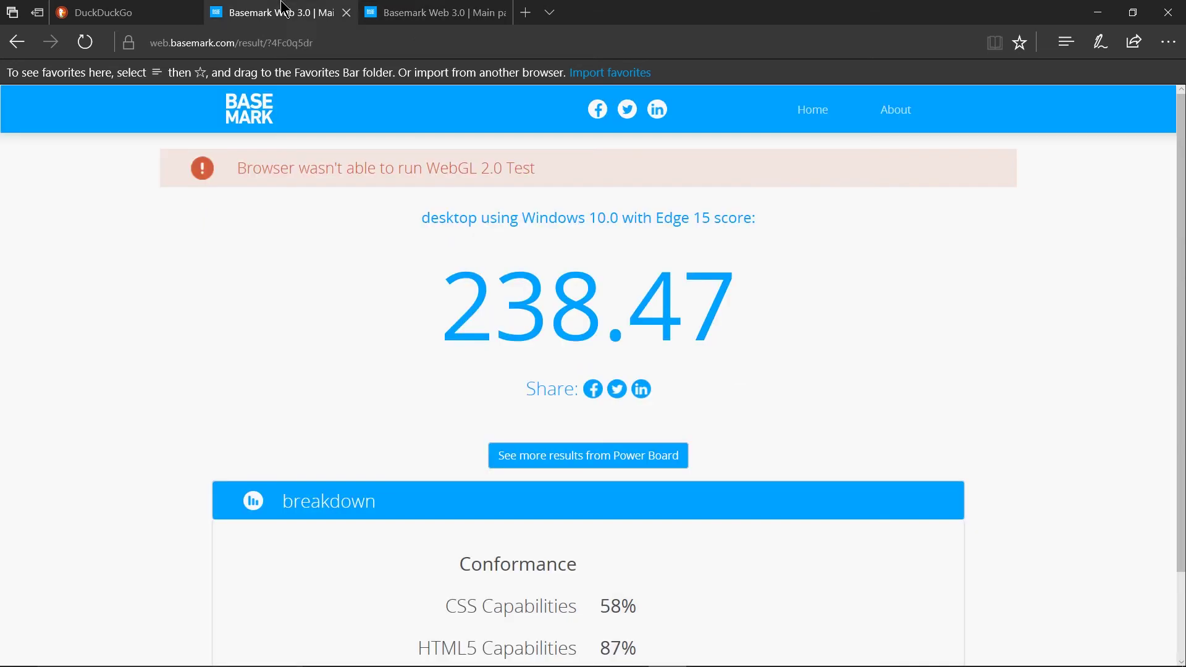
{"action": "scroll", "coordinate": [680, 321], "scroll_direction": "down", "scroll_amount": 2}
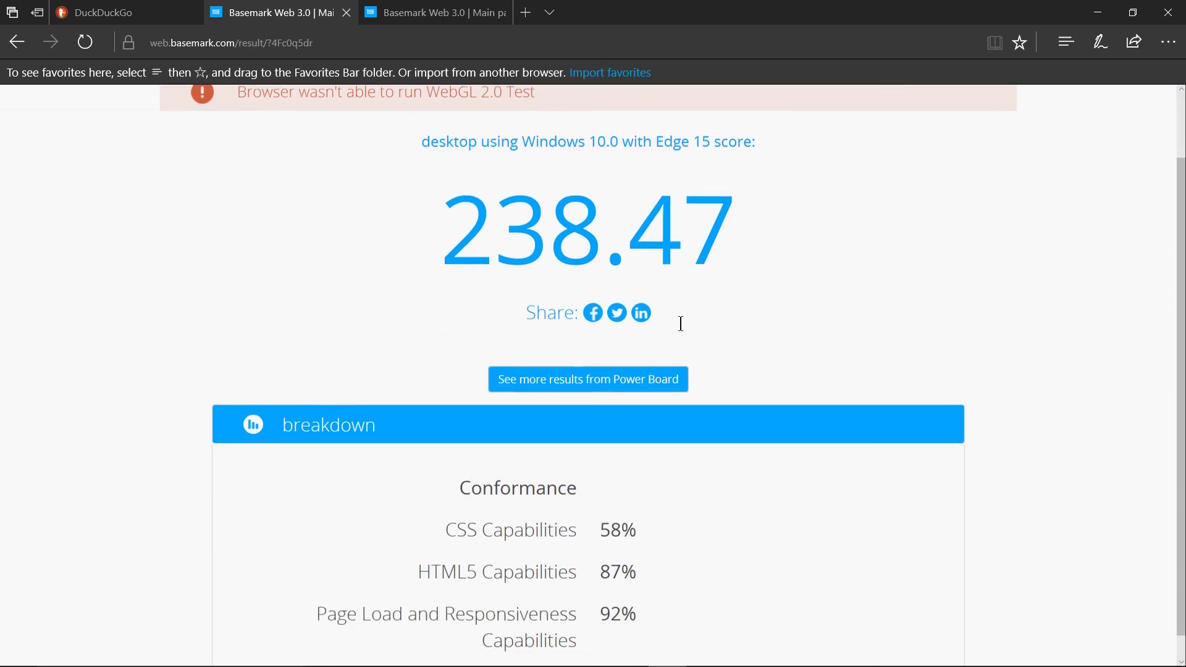
{"action": "left_click_drag", "start_coordinate": [393, 203], "coordinate": [367, 191]}
{"action": "left_click", "coordinate": [868, 204]}
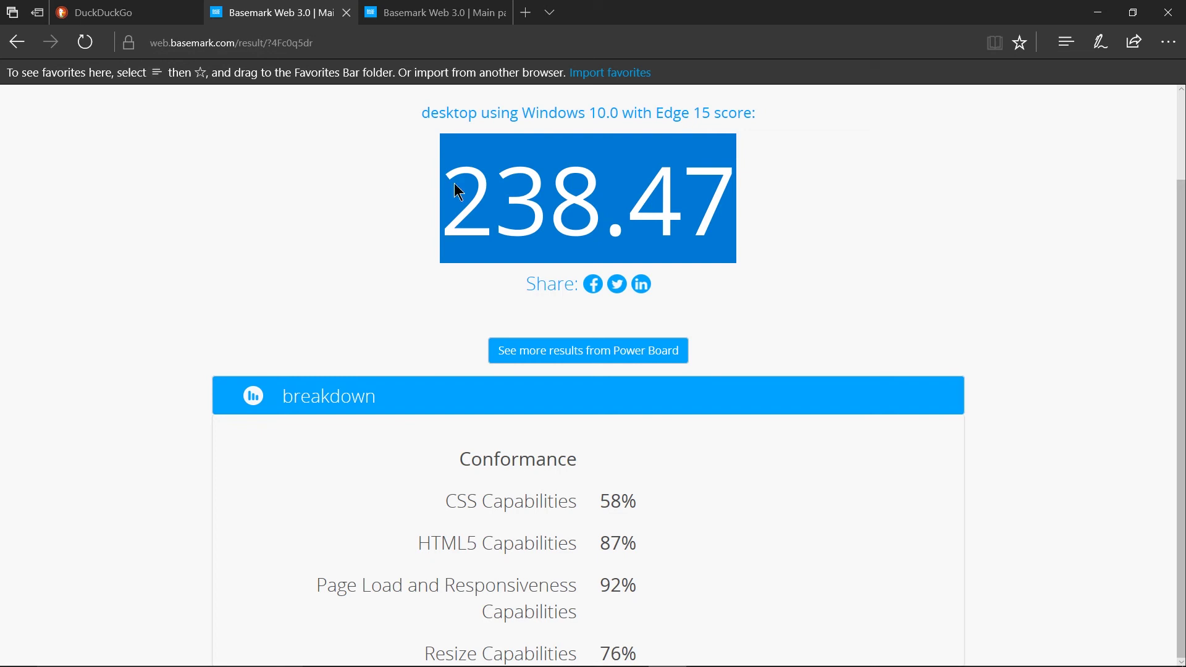
{"action": "left_click", "coordinate": [709, 487]}
{"action": "left_click_drag", "start_coordinate": [290, 449], "coordinate": [701, 611]}
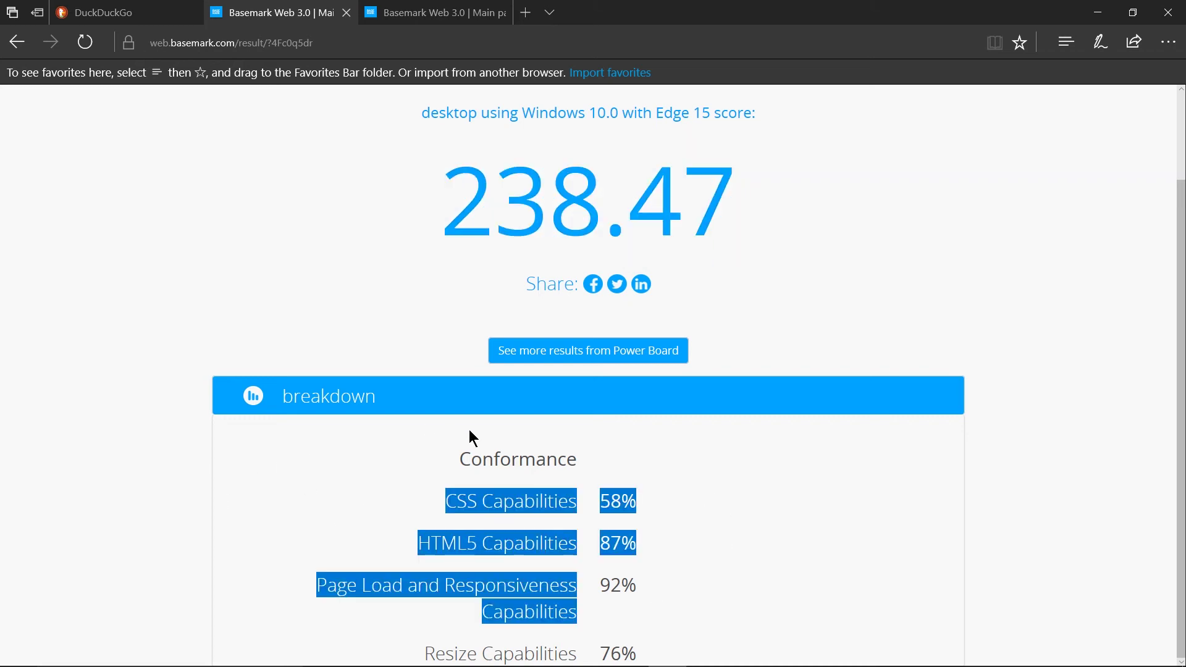
{"action": "left_click_drag", "start_coordinate": [315, 499], "coordinate": [630, 584]}
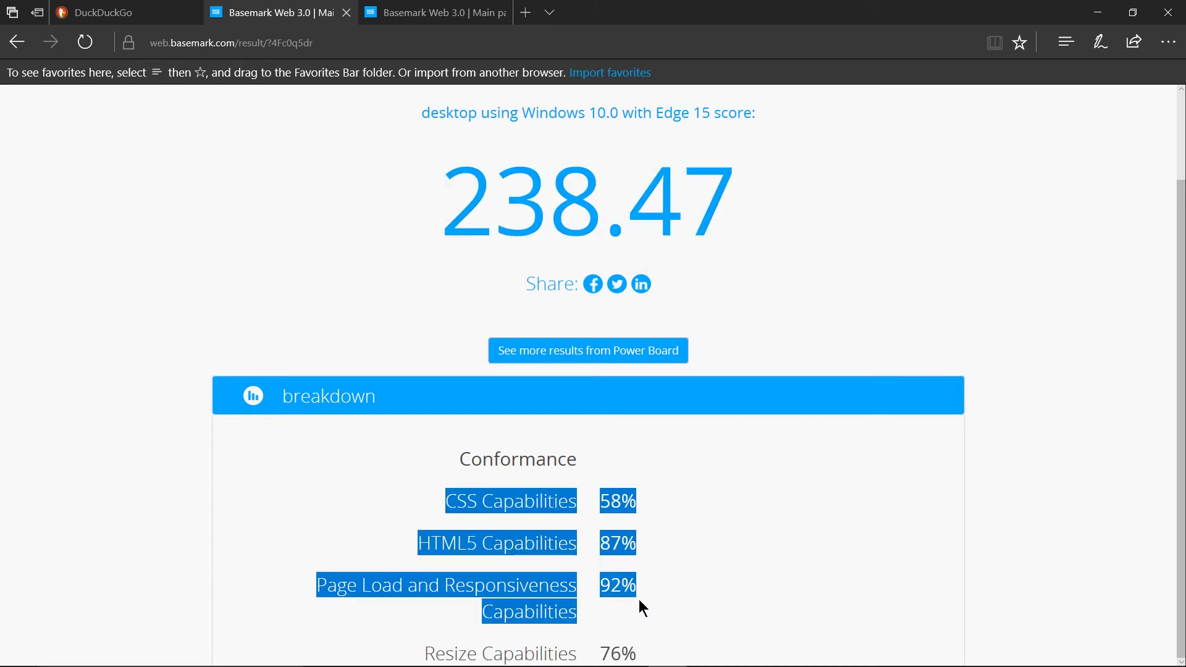
{"action": "key", "text": "ctrl+shift+Tab"}
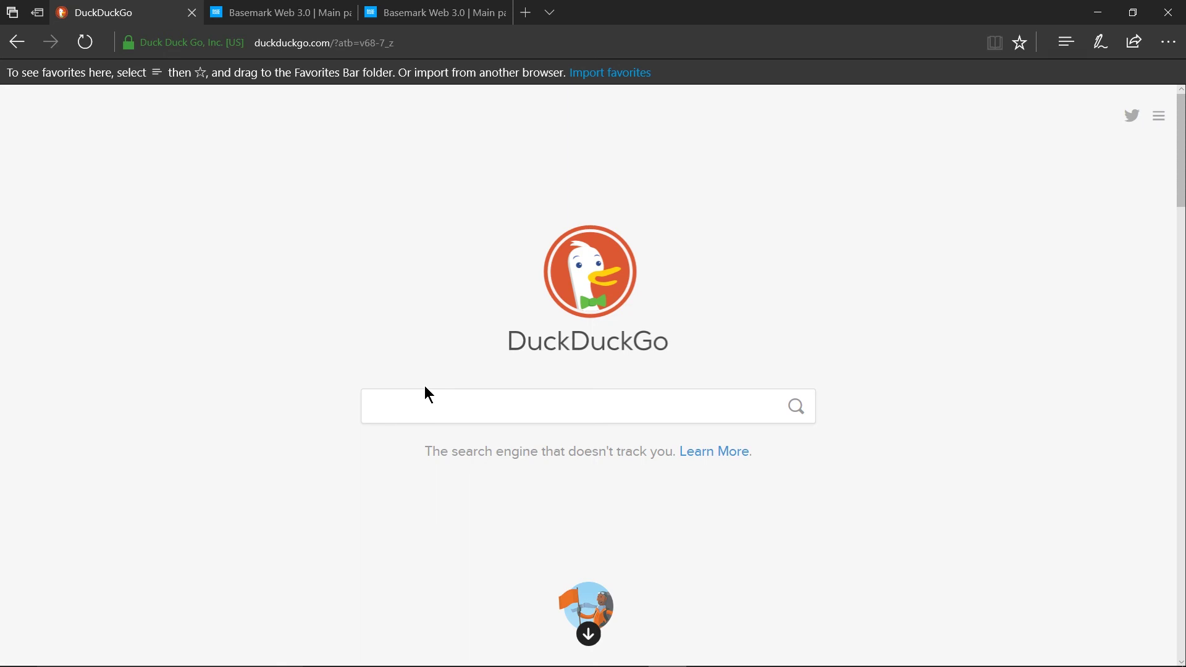
- Open a fourth tab showing Top sites and the news feed, then return to the 238.47 Basemark tab
{"action": "key", "text": "ctrl+t"}
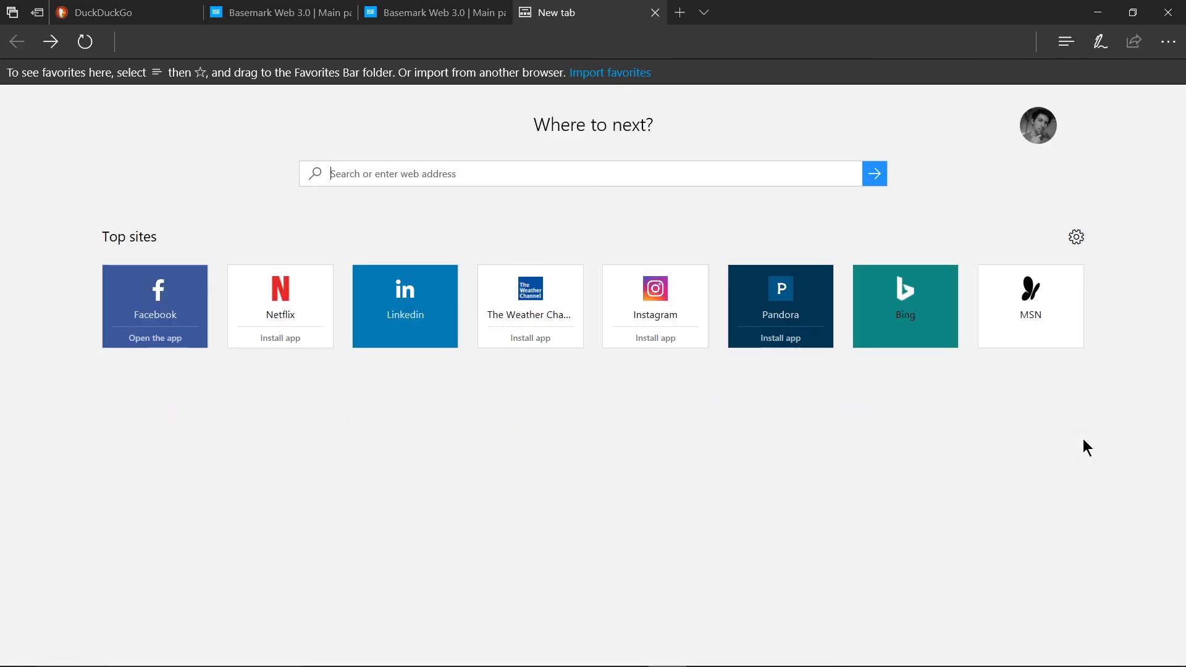
{"action": "mouse_move", "coordinate": [1083, 439]}
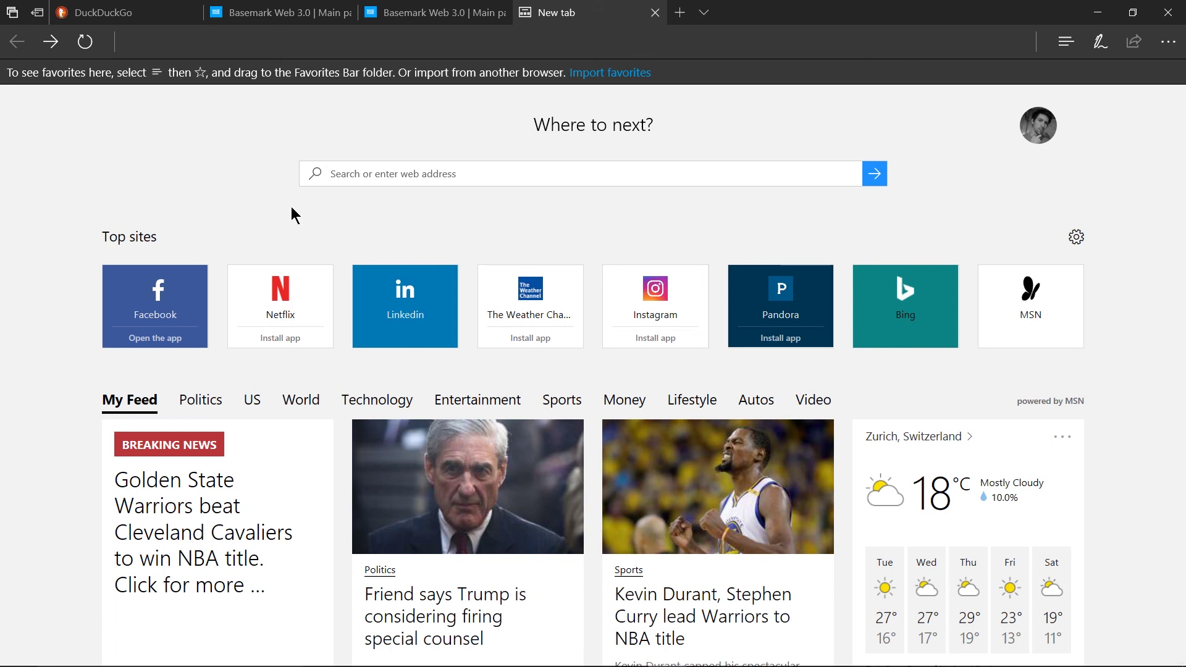
{"action": "left_click", "coordinate": [260, 13]}
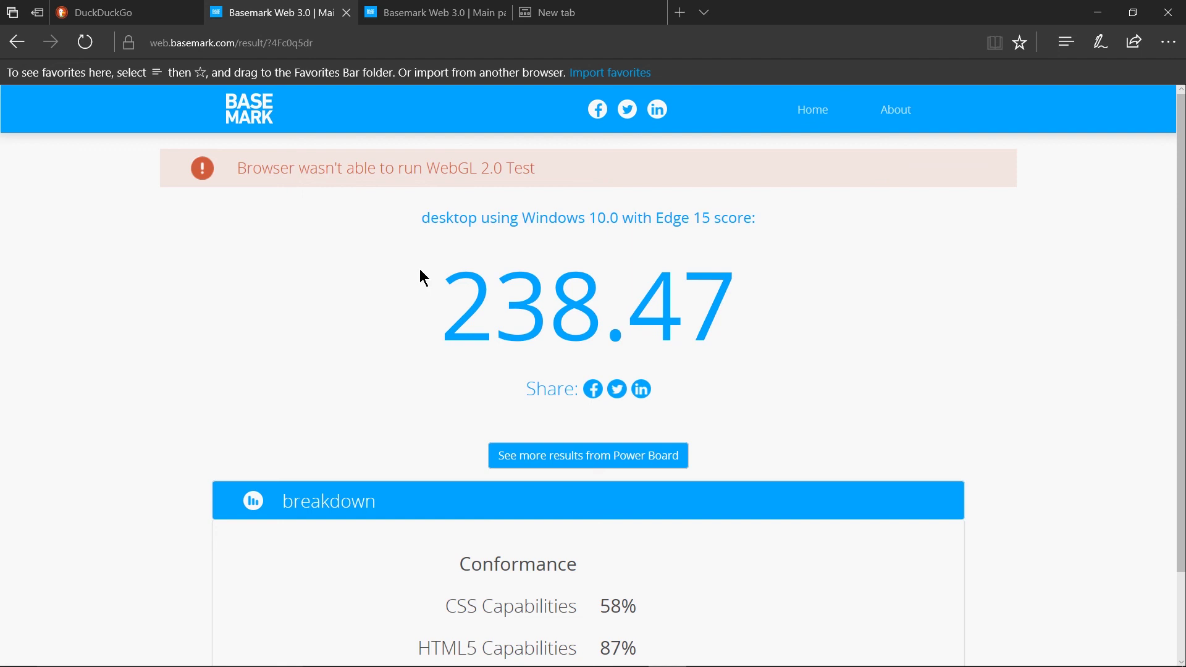
- Return to the New tab page showing top sites, My Feed news and Zurich weather
{"action": "key", "text": "ctrl+Tab"}
{"action": "key", "text": "ctrl+Tab"}
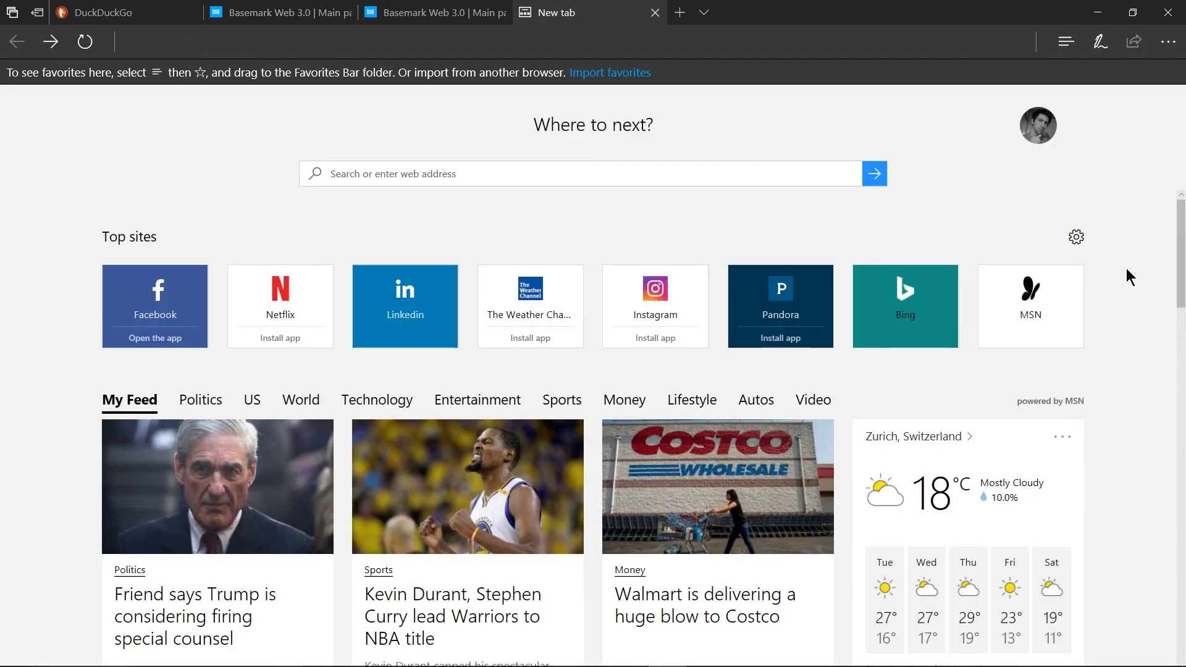